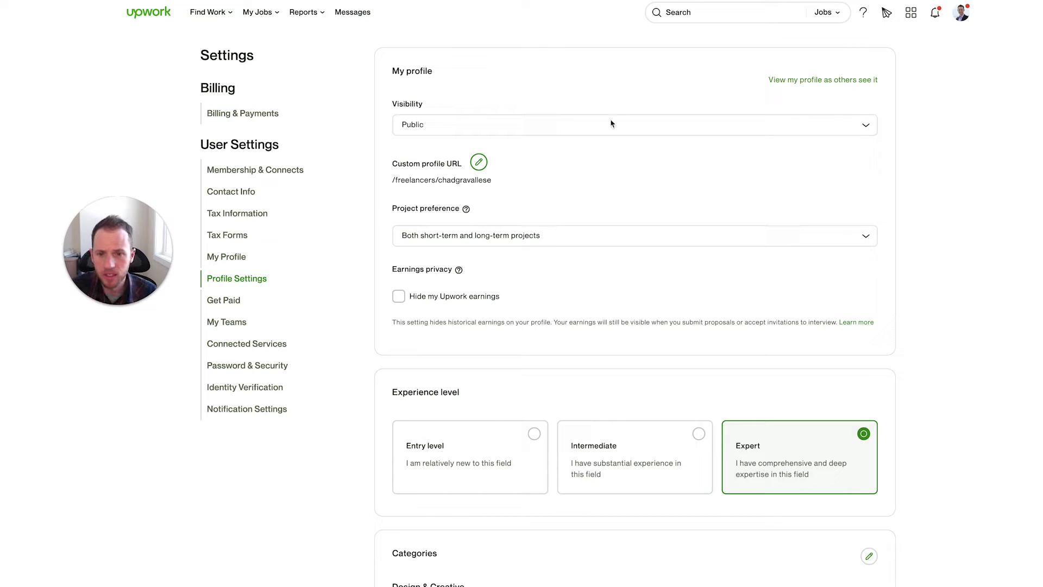
Check the profile visibility options twice, leaving visibility set to Public
{"action": "left_click", "coordinate": [625, 126]}
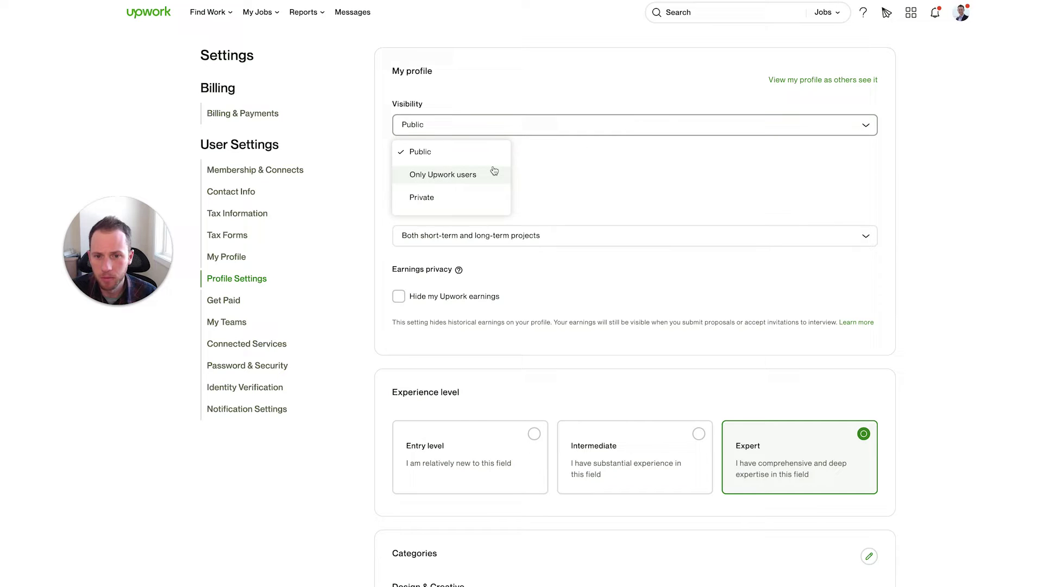
{"action": "left_click", "coordinate": [504, 80]}
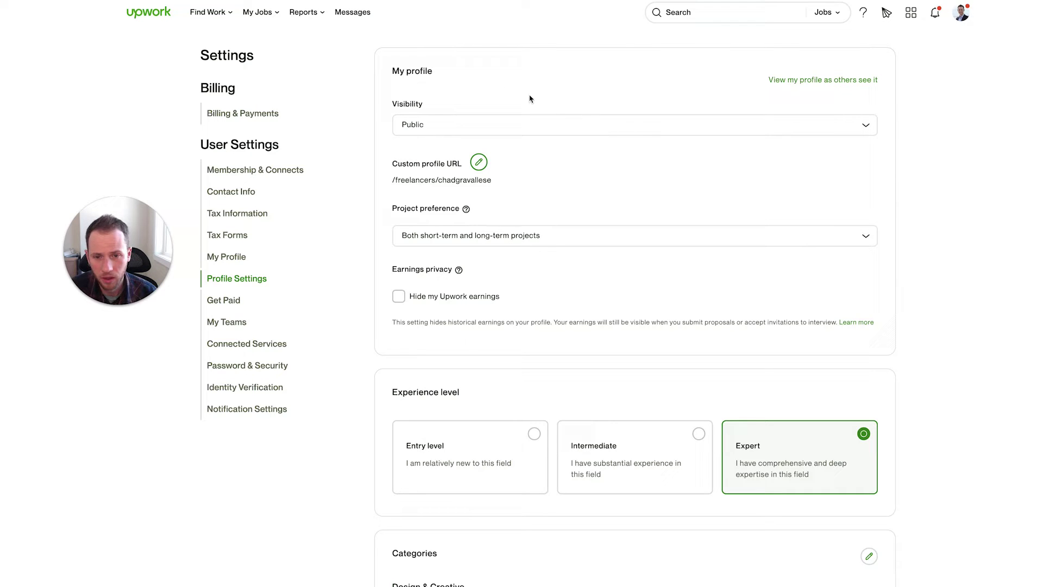
{"action": "left_click", "coordinate": [869, 128]}
{"action": "left_click", "coordinate": [743, 183]}
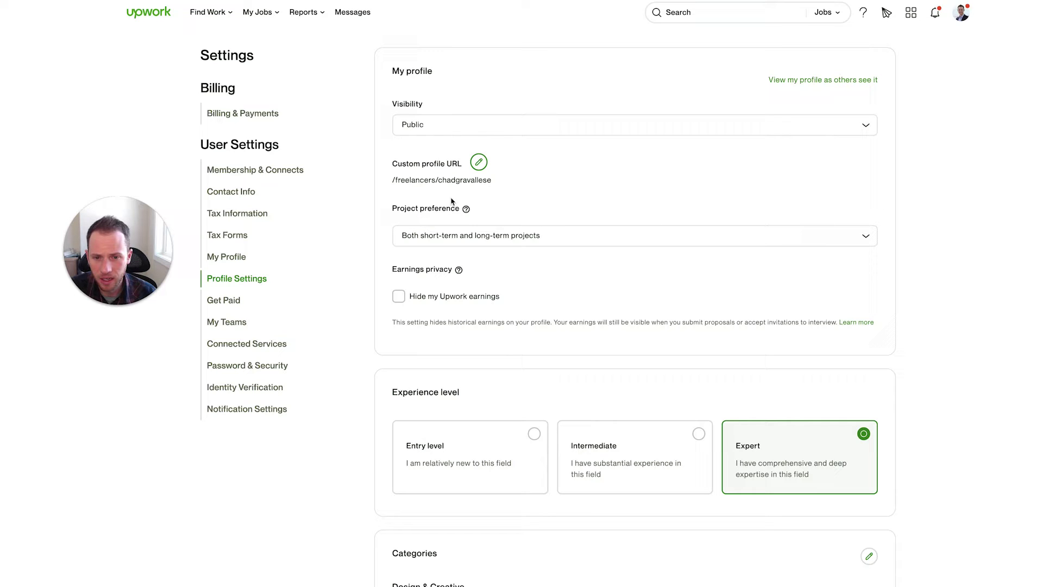
Review the project preference choices without changing them
{"action": "scroll", "coordinate": [483, 238], "scroll_direction": "down", "scroll_amount": 1}
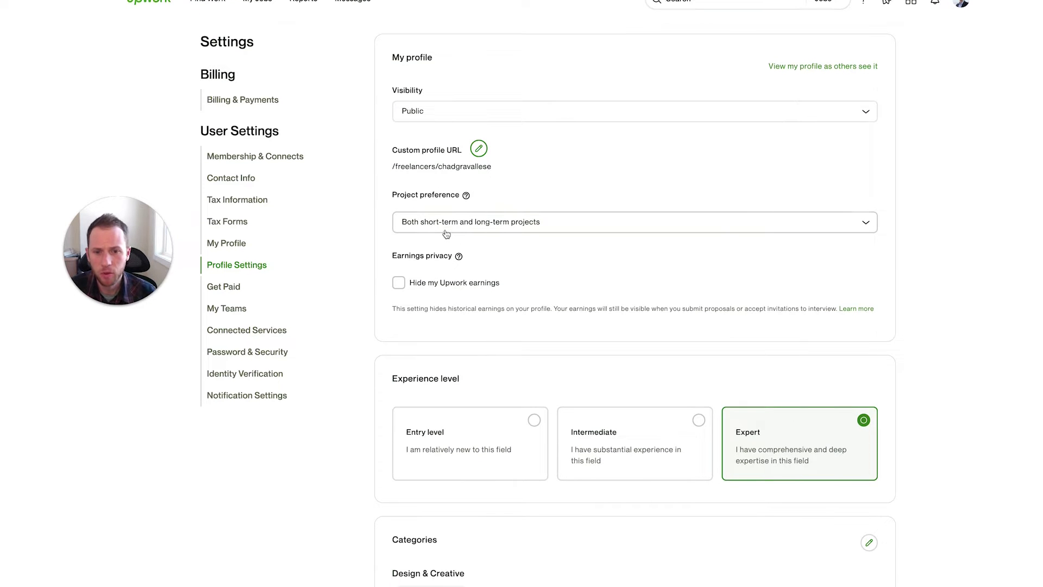
{"action": "scroll", "coordinate": [445, 234], "scroll_direction": "down", "scroll_amount": 1}
{"action": "scroll", "coordinate": [652, 237], "scroll_direction": "up", "scroll_amount": 2}
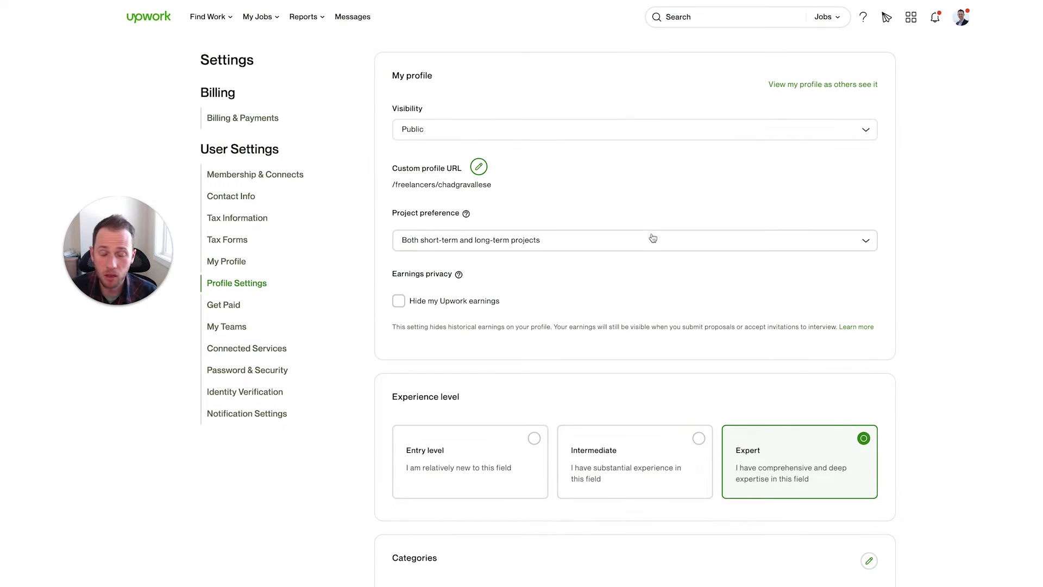
{"action": "left_click", "coordinate": [863, 239]}
{"action": "left_click", "coordinate": [643, 195]}
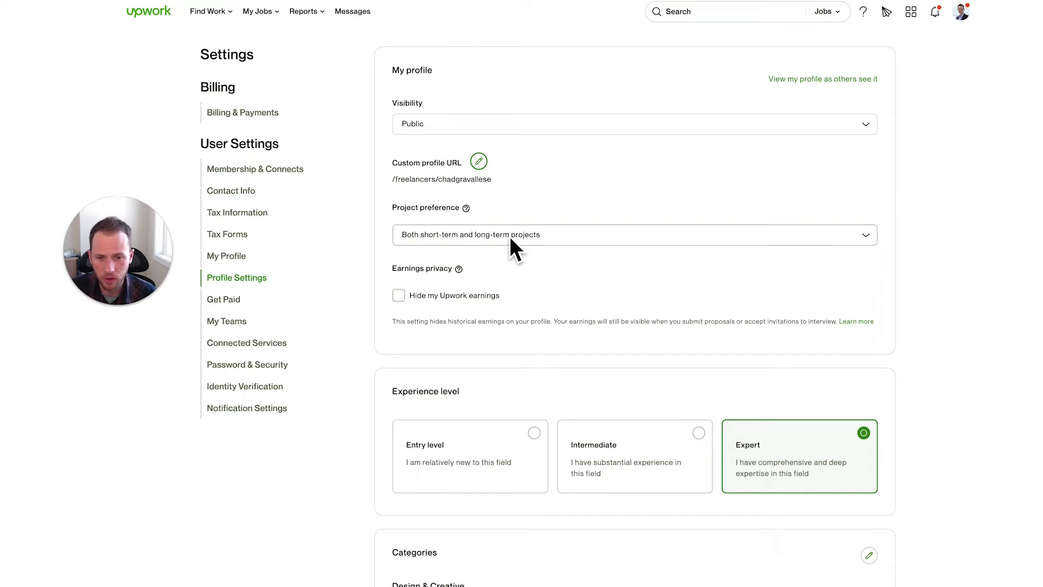
Show the Earnings privacy help note about leaving earnings-filtered client searches
{"action": "scroll", "coordinate": [523, 250], "scroll_direction": "down", "scroll_amount": 3}
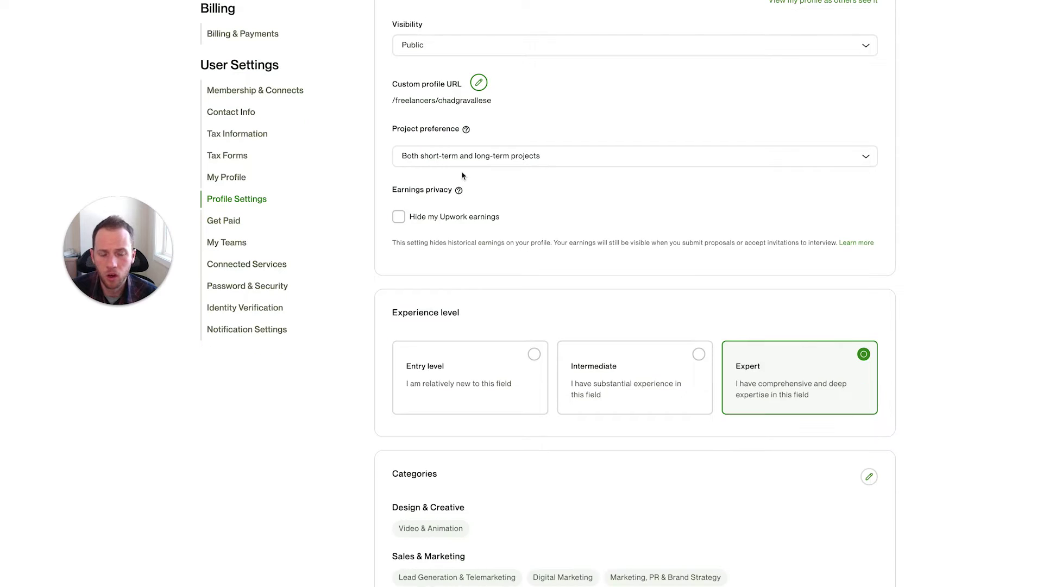
{"action": "scroll", "coordinate": [460, 188], "scroll_direction": "up", "scroll_amount": 3}
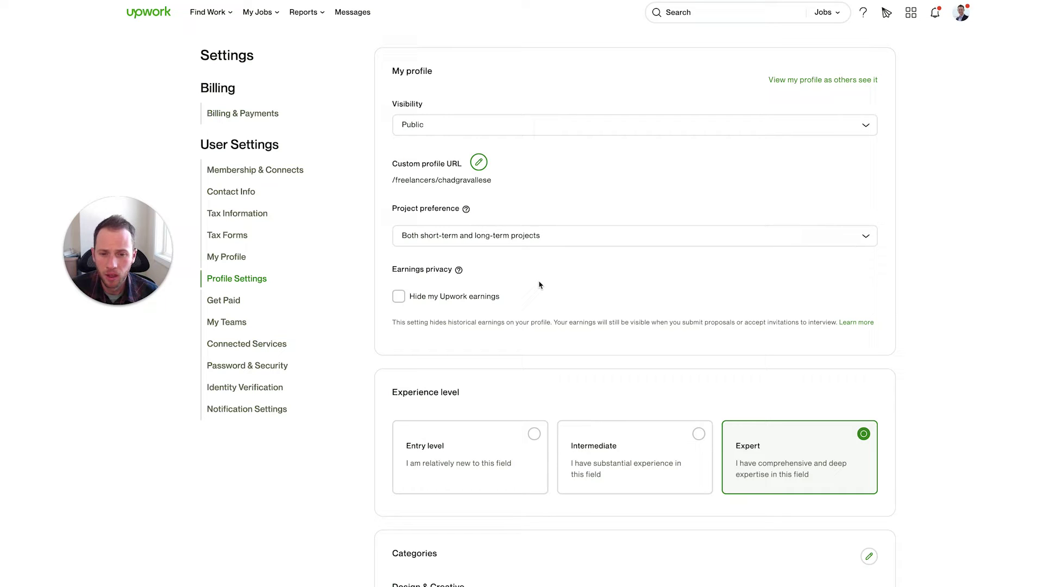
{"action": "scroll", "coordinate": [398, 302], "scroll_direction": "down", "scroll_amount": 1}
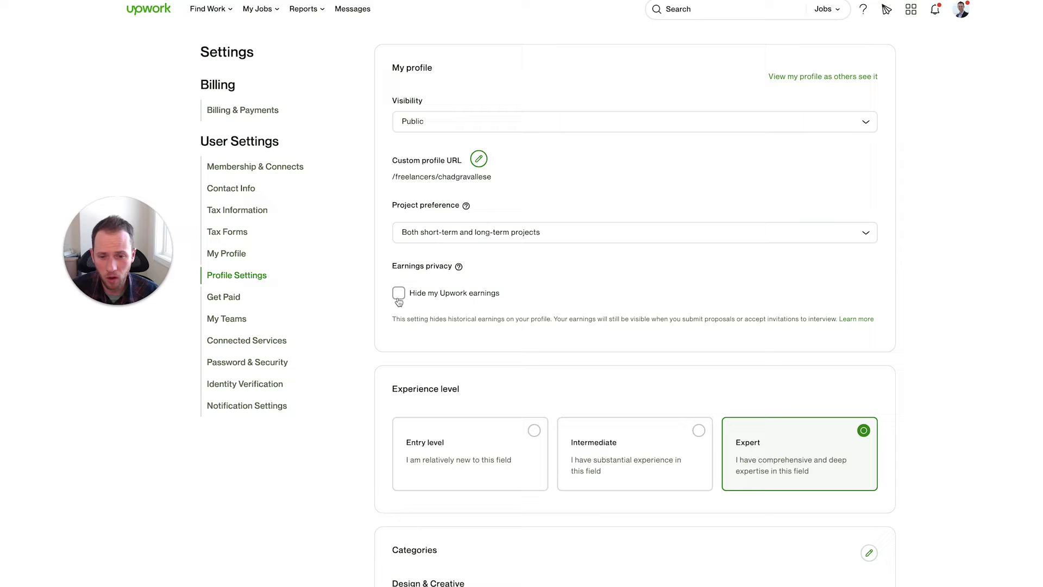
{"action": "left_click", "coordinate": [459, 267]}
{"action": "scroll", "coordinate": [461, 267], "scroll_direction": "down", "scroll_amount": 1}
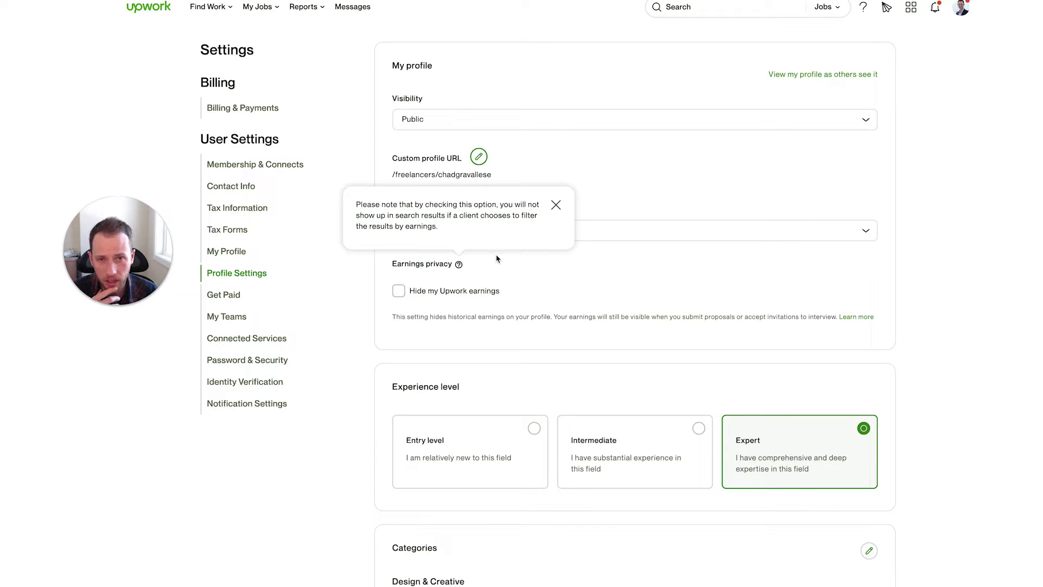
Close the earnings privacy note and highlight the Hide my Upwork earnings label, leaving it unchecked
{"action": "left_click", "coordinate": [555, 206]}
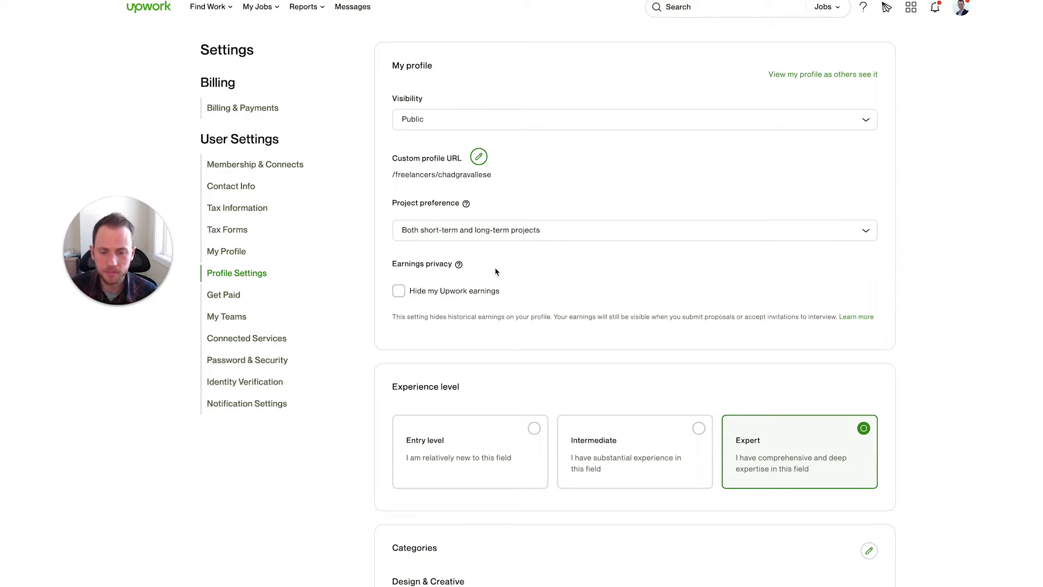
{"action": "left_click_drag", "start_coordinate": [410, 295], "coordinate": [521, 295]}
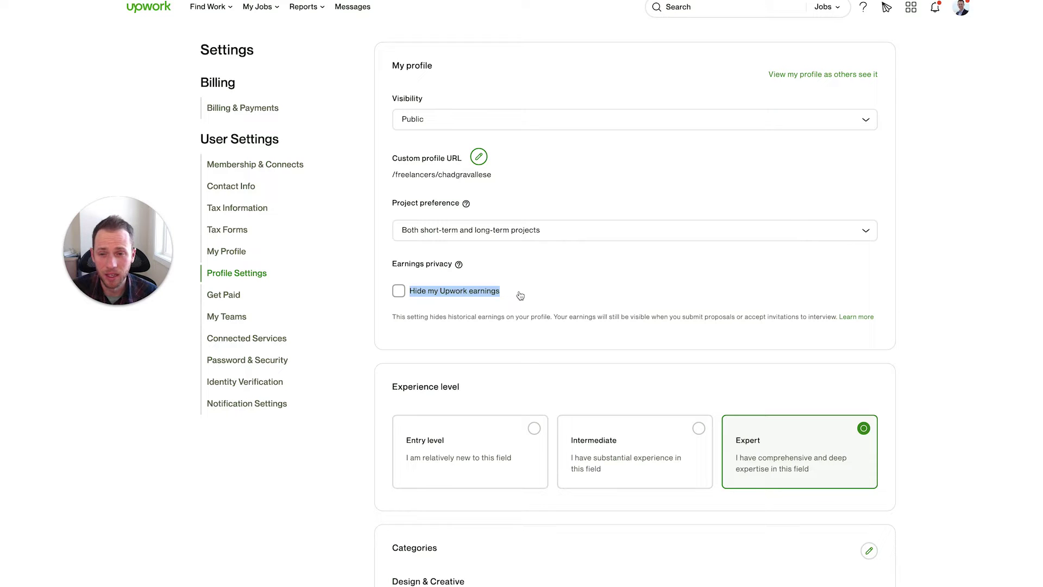
{"action": "left_click", "coordinate": [545, 272]}
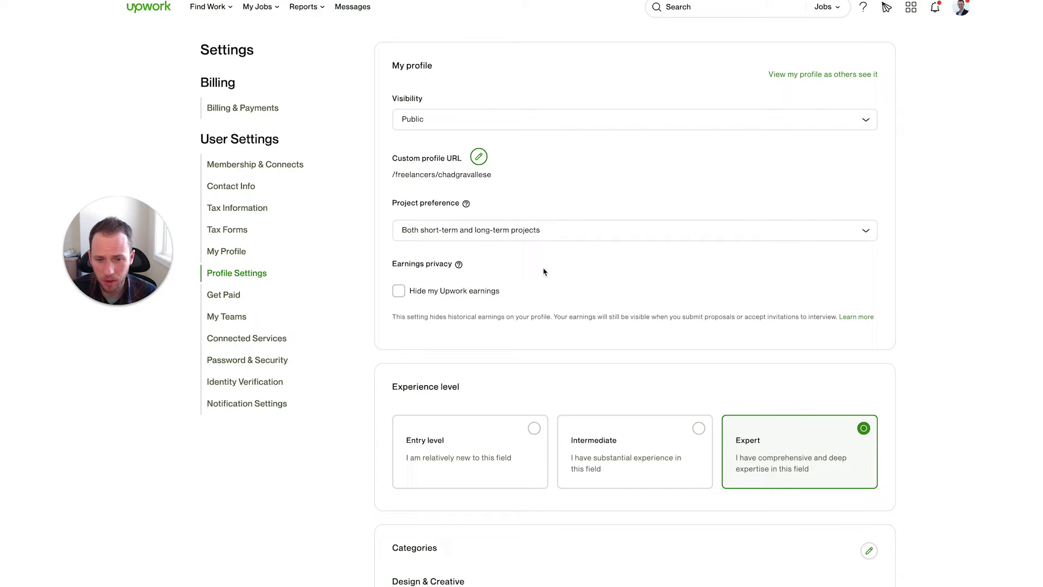
{"action": "scroll", "coordinate": [541, 316], "scroll_direction": "down", "scroll_amount": 4}
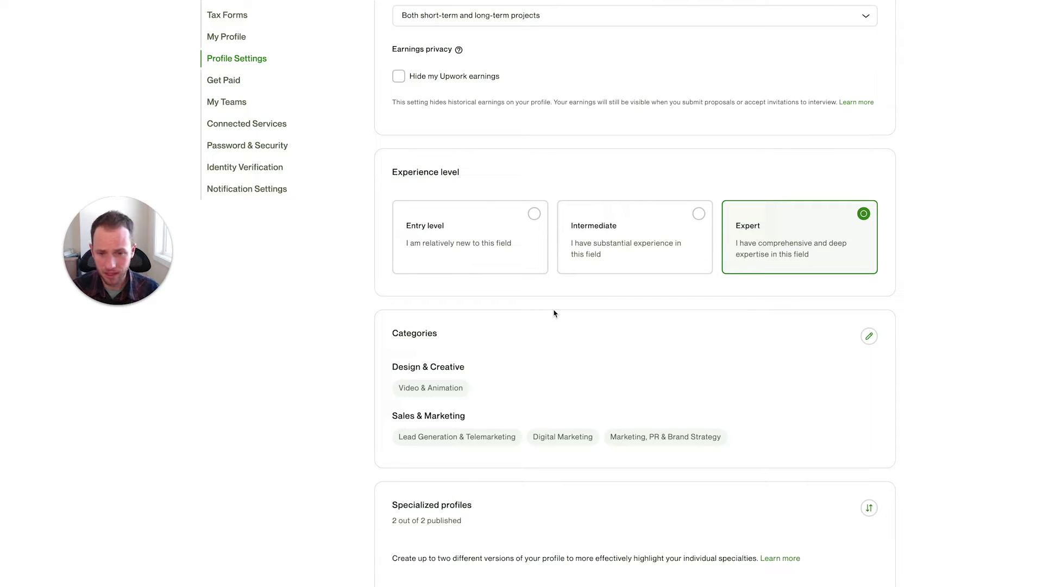
{"action": "left_click", "coordinate": [414, 248]}
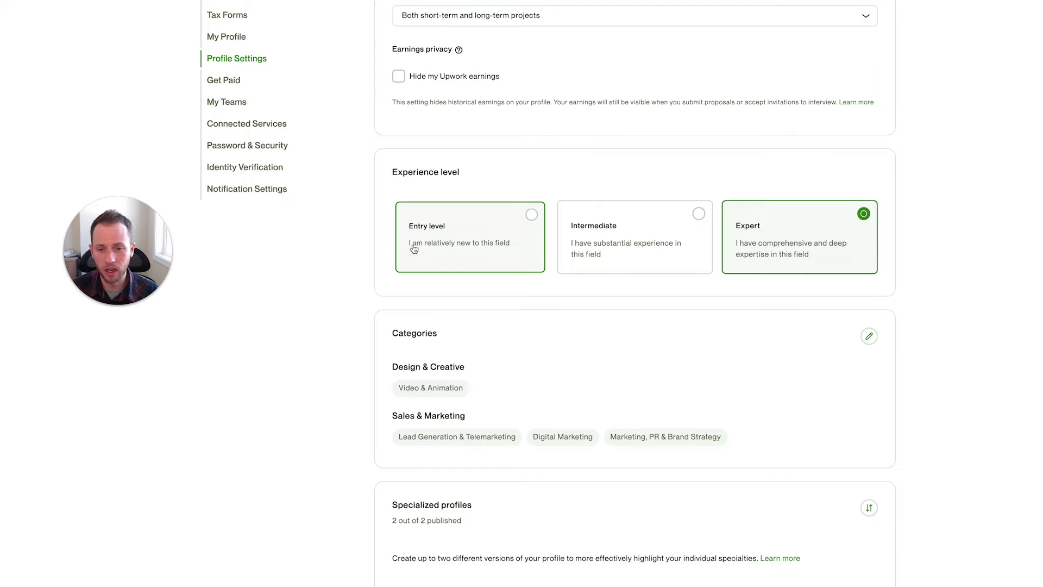
{"action": "left_click_drag", "start_coordinate": [414, 249], "coordinate": [510, 250]}
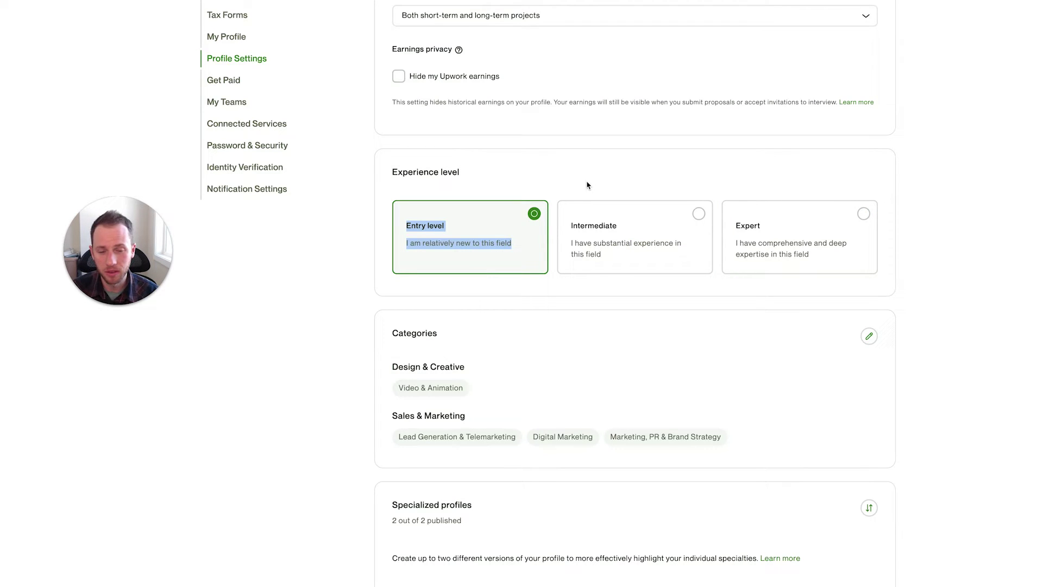
{"action": "left_click", "coordinate": [580, 164]}
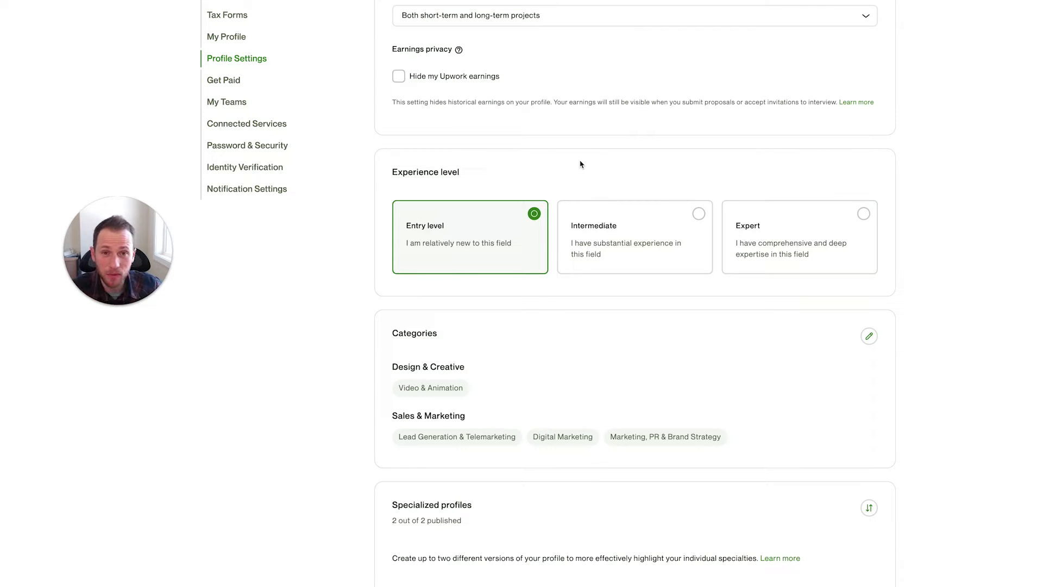
{"action": "left_click", "coordinate": [864, 215]}
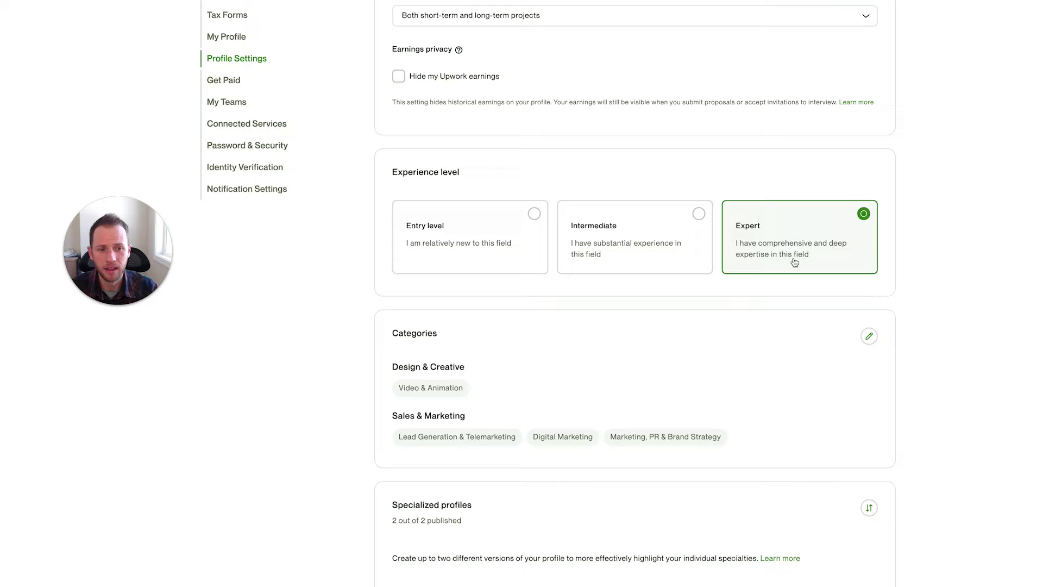
Highlight the Expert description and Experience level heading, then scroll on toward Categories
{"action": "left_click_drag", "start_coordinate": [737, 248], "coordinate": [847, 261]}
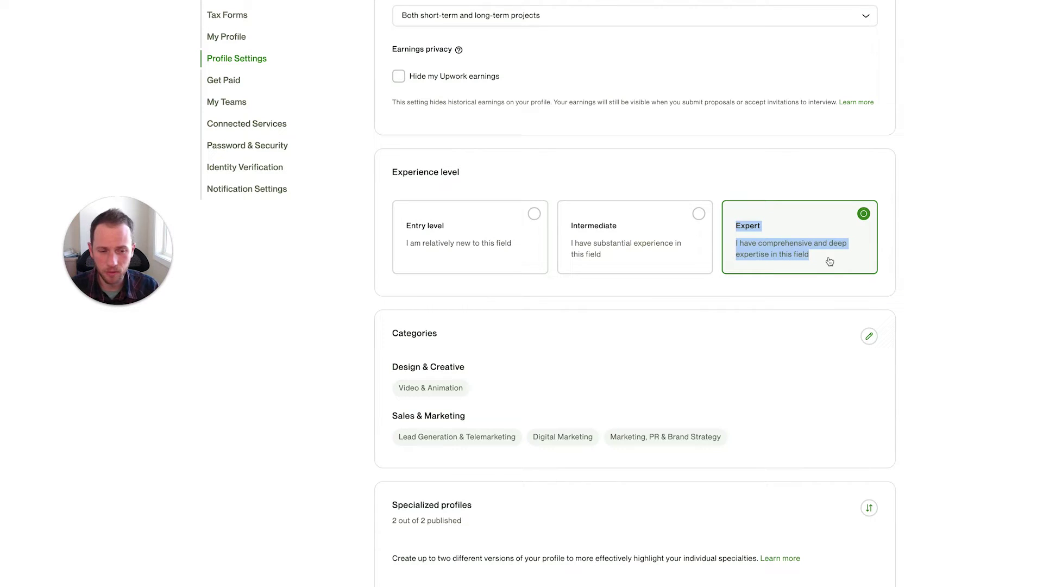
{"action": "left_click", "coordinate": [949, 263]}
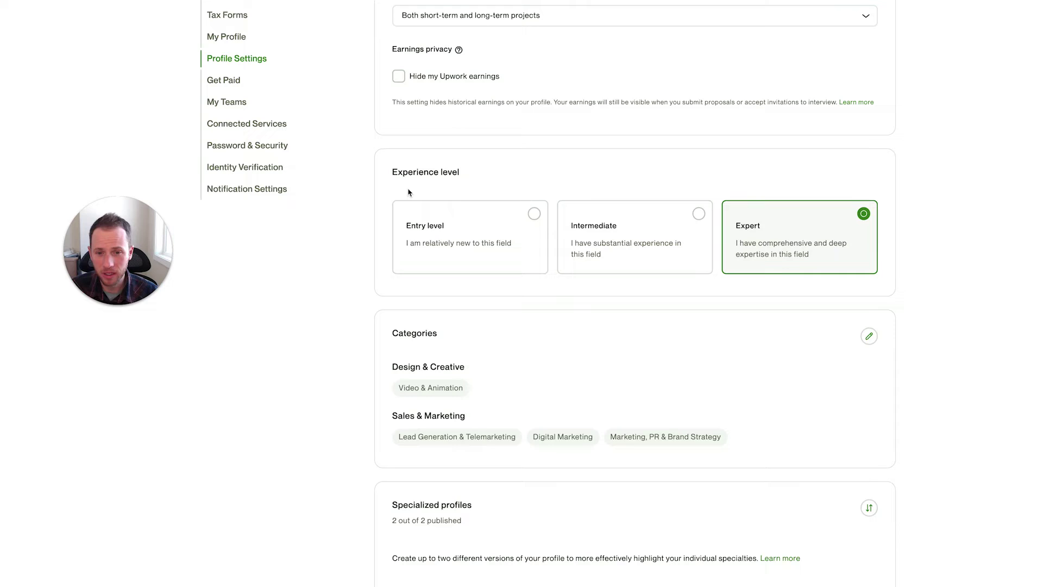
{"action": "left_click_drag", "start_coordinate": [391, 171], "coordinate": [477, 177]}
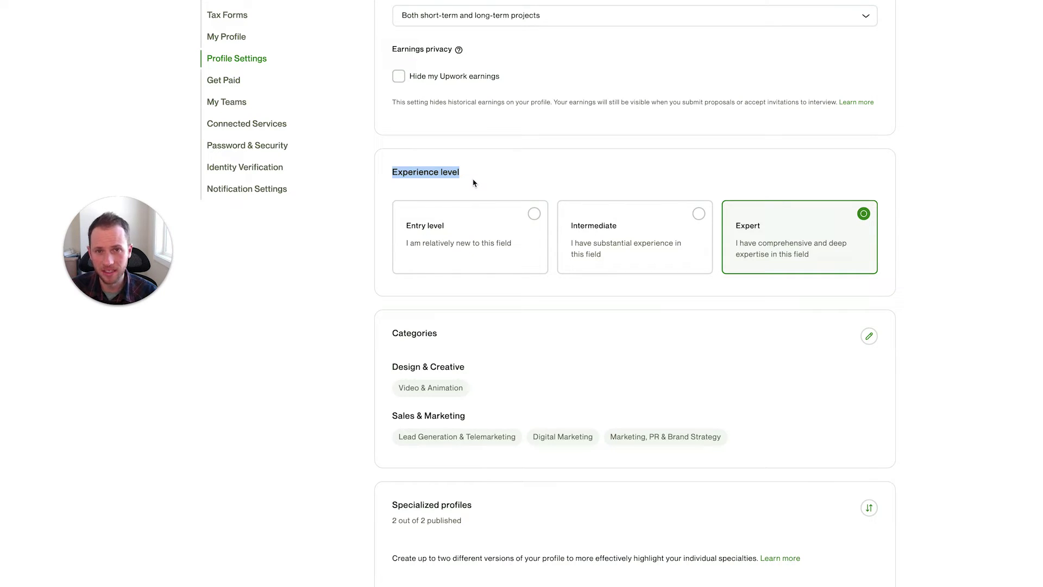
{"action": "left_click", "coordinate": [586, 158]}
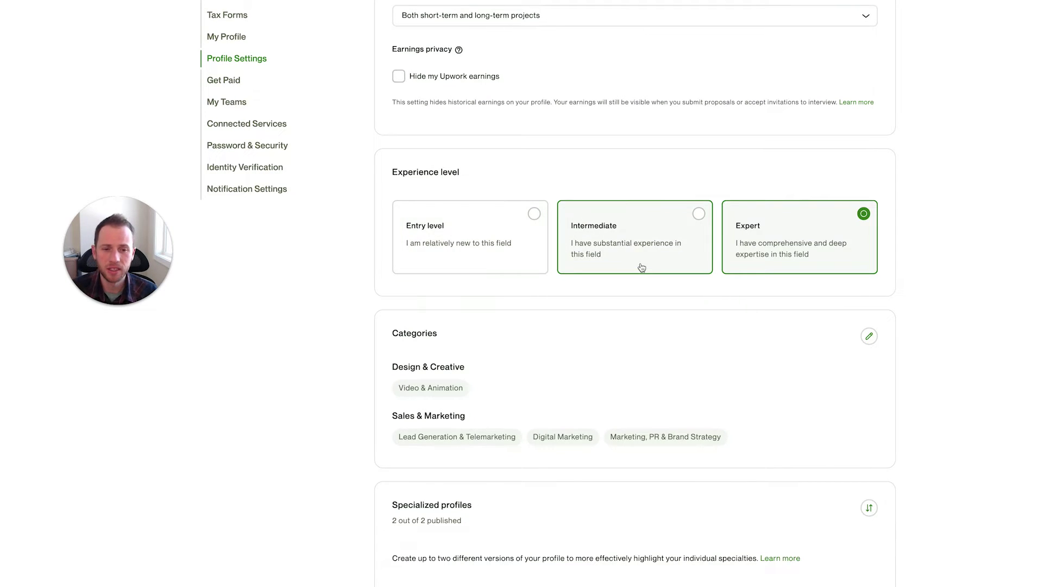
{"action": "scroll", "coordinate": [638, 268], "scroll_direction": "down", "scroll_amount": 1}
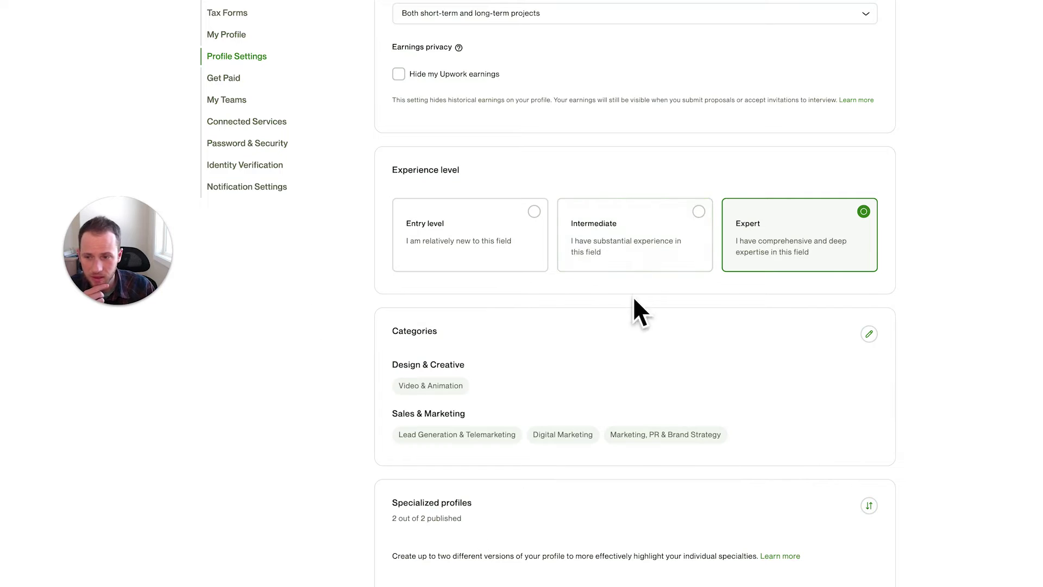
{"action": "mouse_move", "coordinate": [151, 256]}
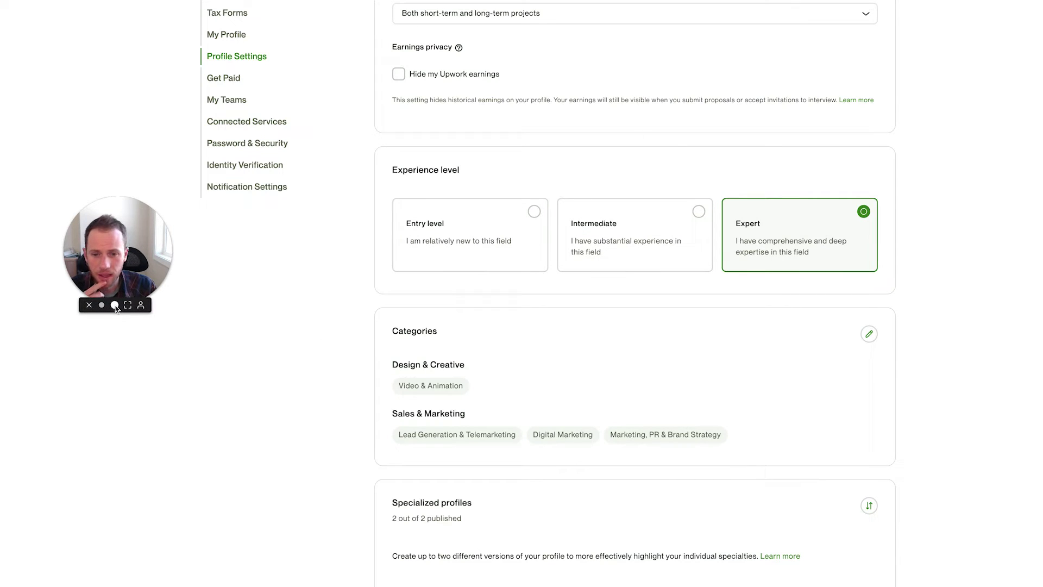
Return to the profile page showing Video Content Marketing Strategist at $300.00/hr
{"action": "left_click", "coordinate": [115, 306]}
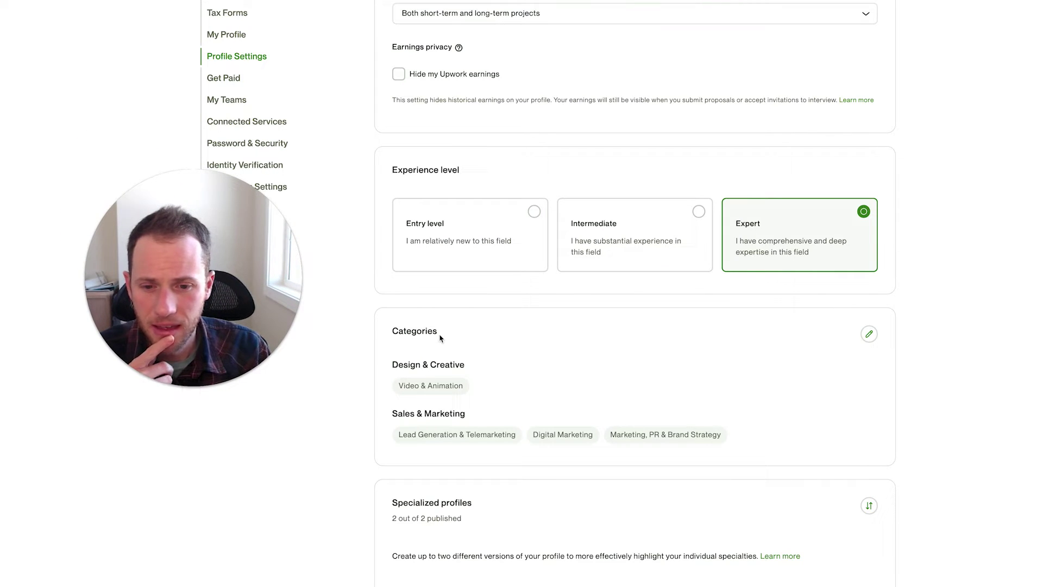
{"action": "scroll", "coordinate": [571, 334], "scroll_direction": "down", "scroll_amount": 3}
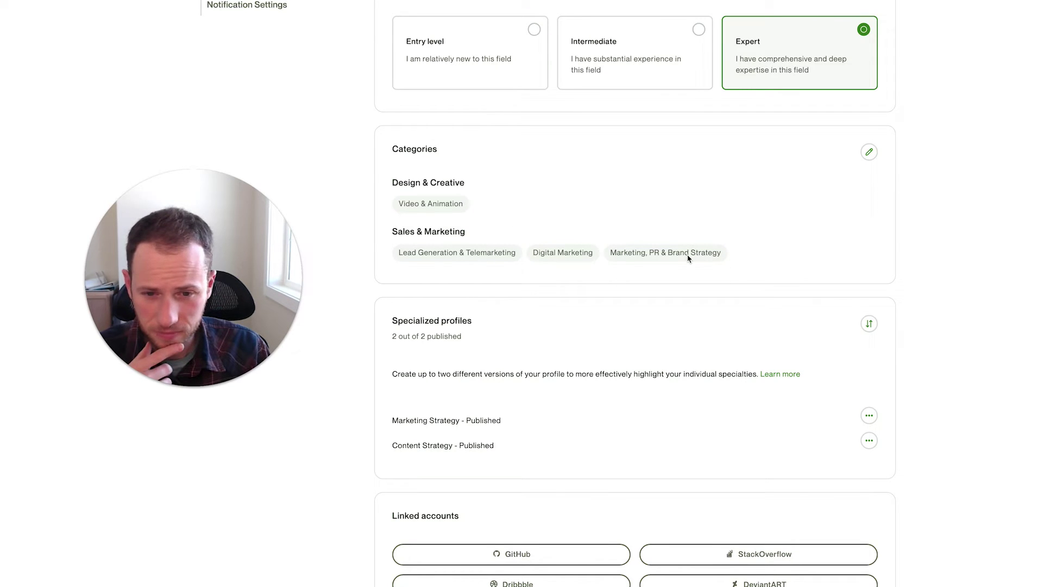
{"action": "scroll", "coordinate": [532, 243], "scroll_direction": "down", "scroll_amount": 1}
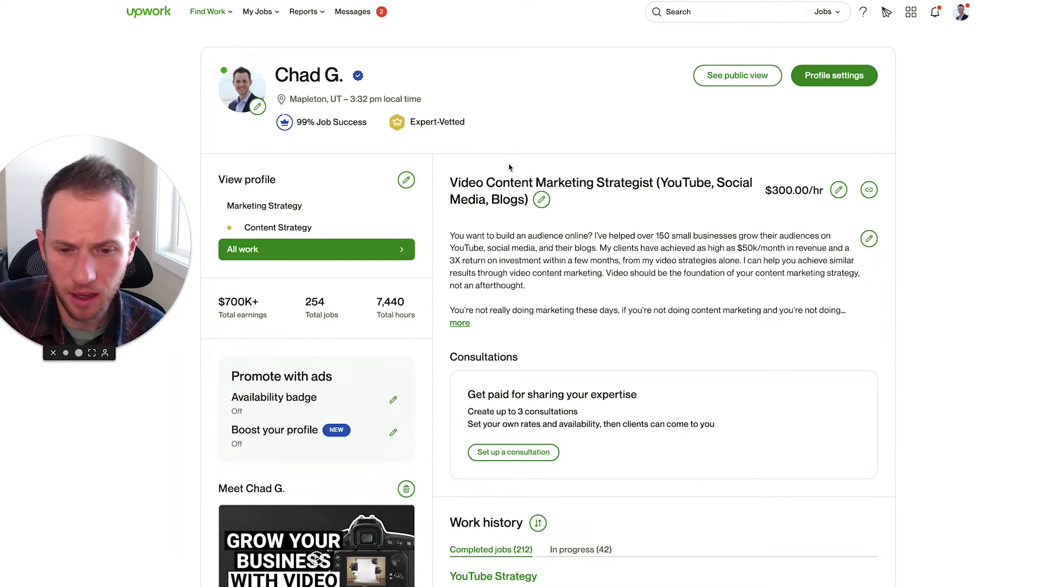
Open Profile Settings from the edit pencil beside View profile
{"action": "scroll", "coordinate": [509, 167], "scroll_direction": "down", "scroll_amount": 1}
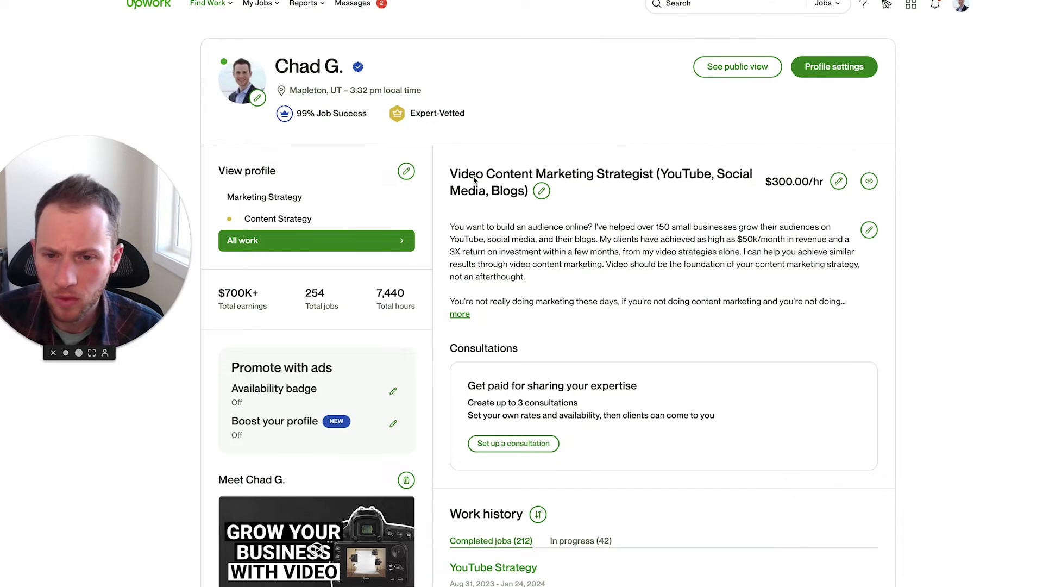
{"action": "scroll", "coordinate": [473, 180], "scroll_direction": "up", "scroll_amount": 1}
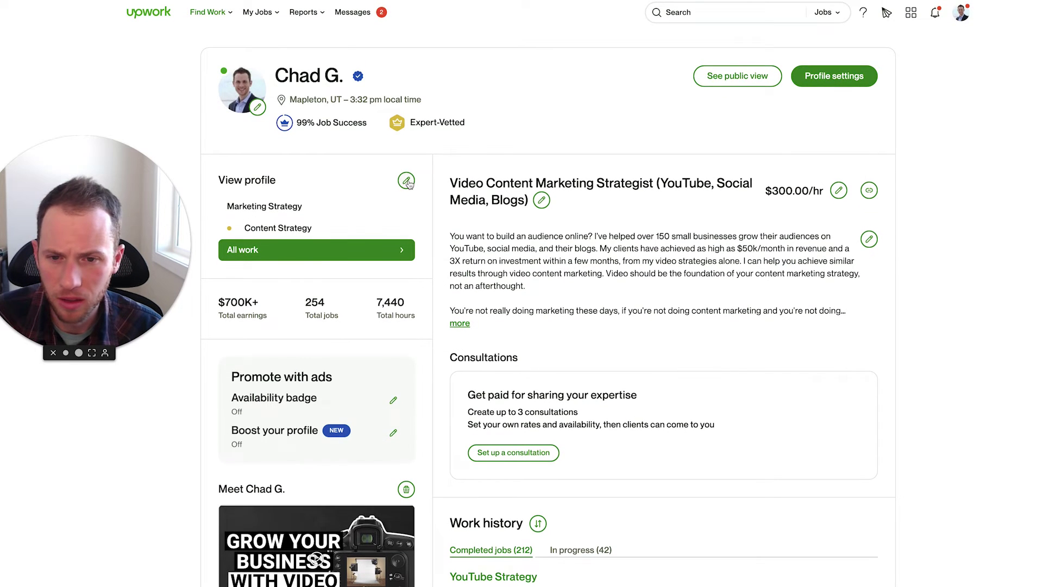
{"action": "left_click", "coordinate": [406, 181]}
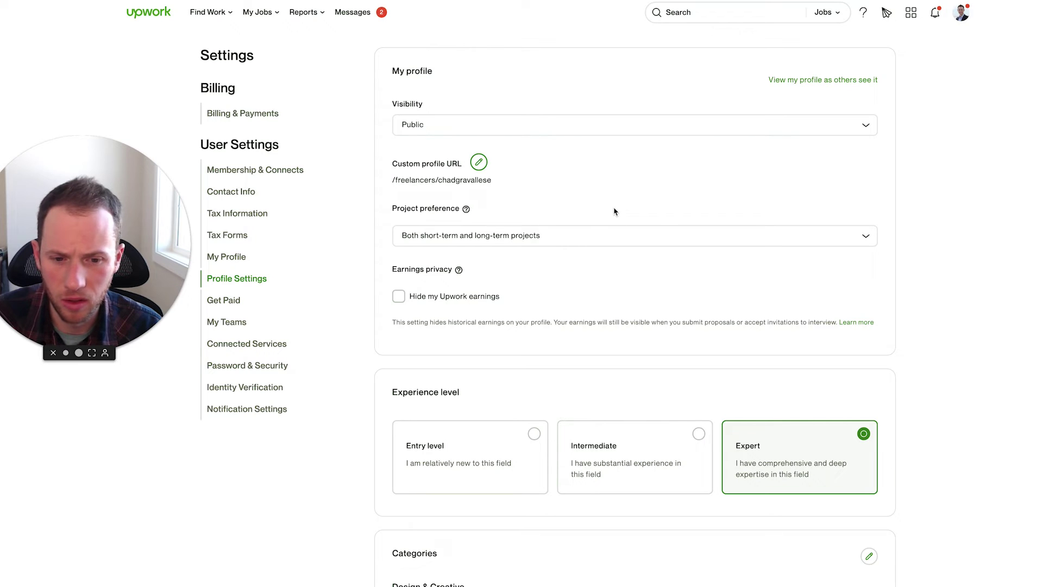
Scroll through Profile Settings to recheck unhidden earnings and the Expert level
{"action": "scroll", "coordinate": [614, 211], "scroll_direction": "down", "scroll_amount": 7}
{"action": "scroll", "coordinate": [615, 211], "scroll_direction": "down", "scroll_amount": 7}
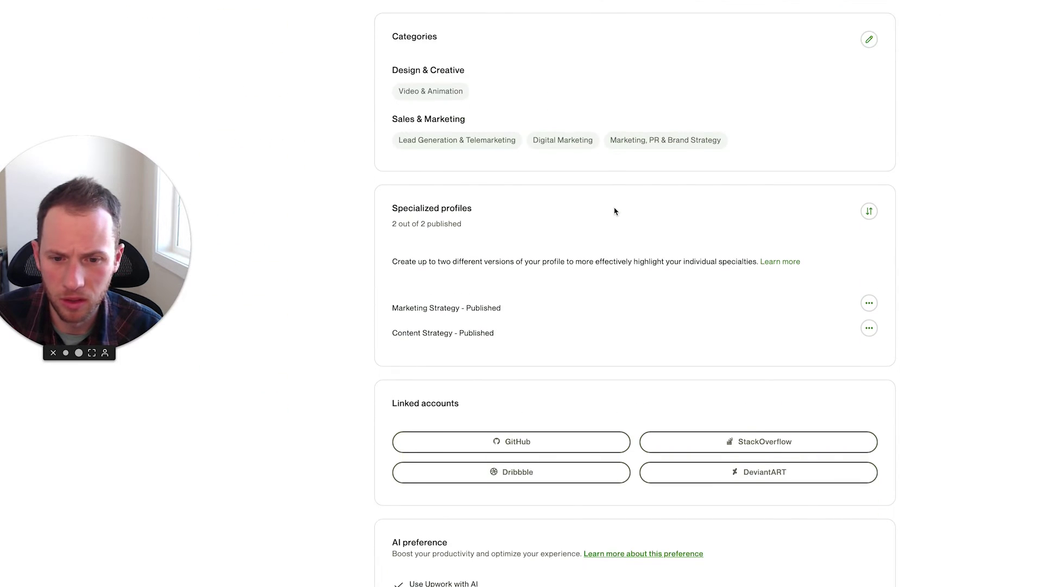
{"action": "scroll", "coordinate": [615, 211], "scroll_direction": "up", "scroll_amount": 12}
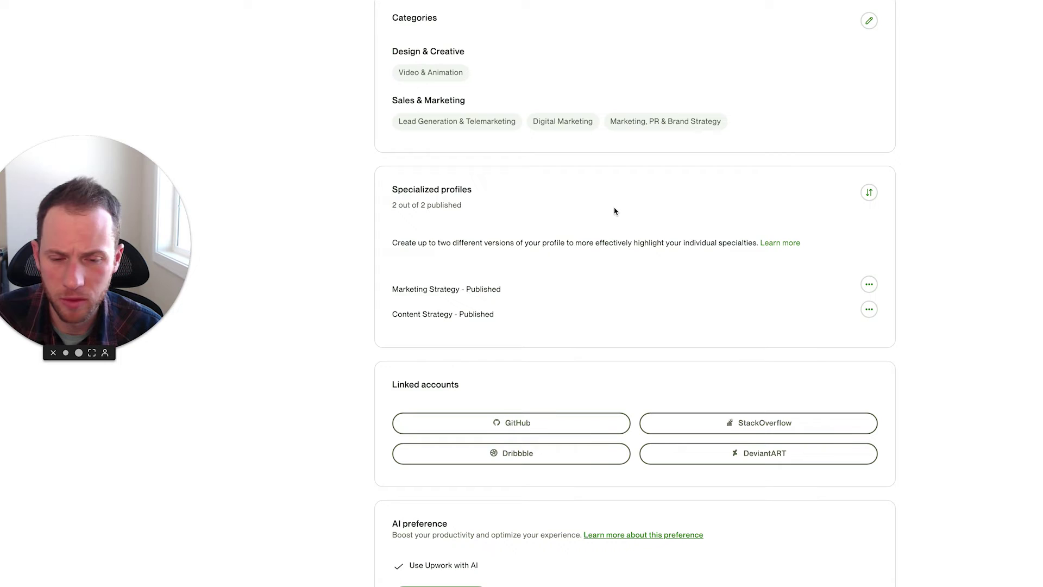
{"action": "scroll", "coordinate": [615, 211], "scroll_direction": "up", "scroll_amount": 3}
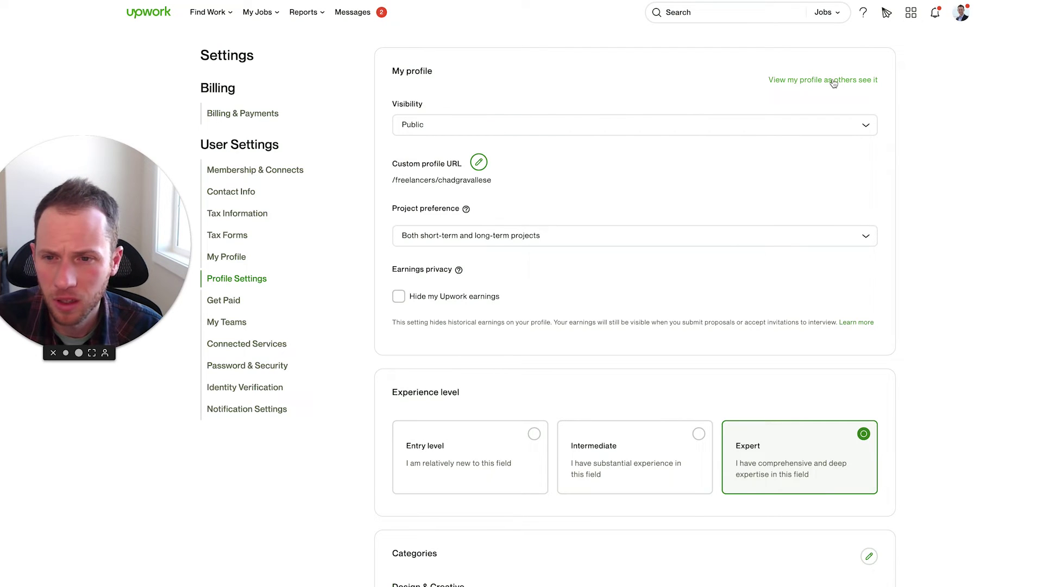
Go to the freelancer profile via Find Work and highlight its title and overview
{"action": "mouse_move", "coordinate": [203, 15]}
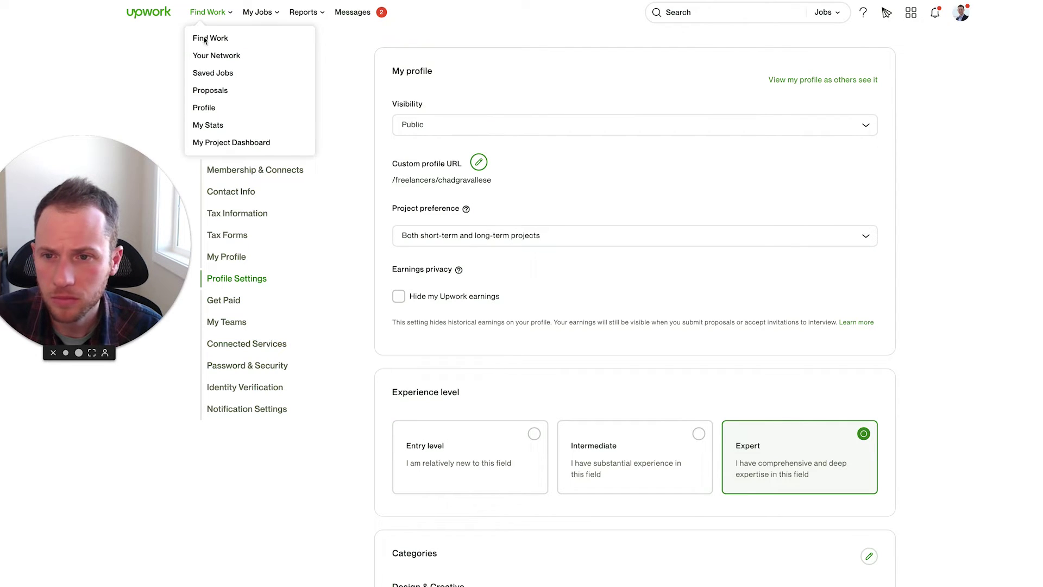
{"action": "left_click", "coordinate": [206, 108]}
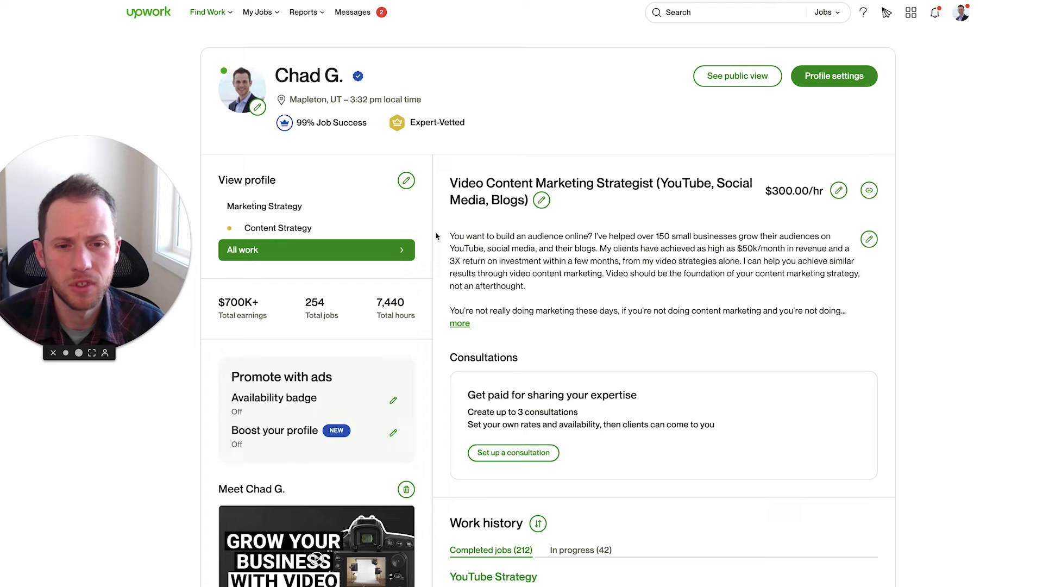
{"action": "left_click_drag", "start_coordinate": [451, 183], "coordinate": [701, 310]}
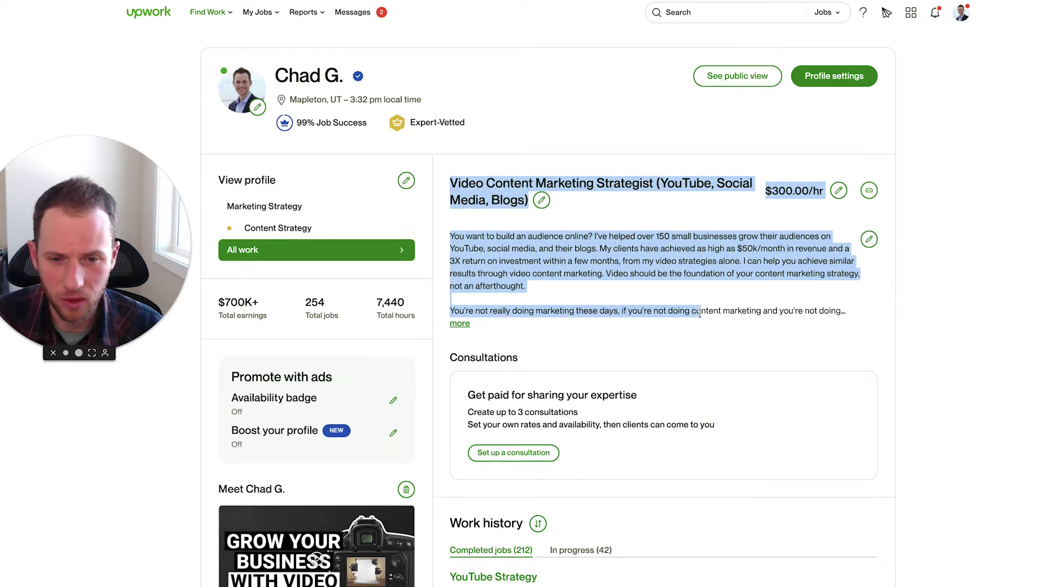
{"action": "left_click", "coordinate": [524, 307]}
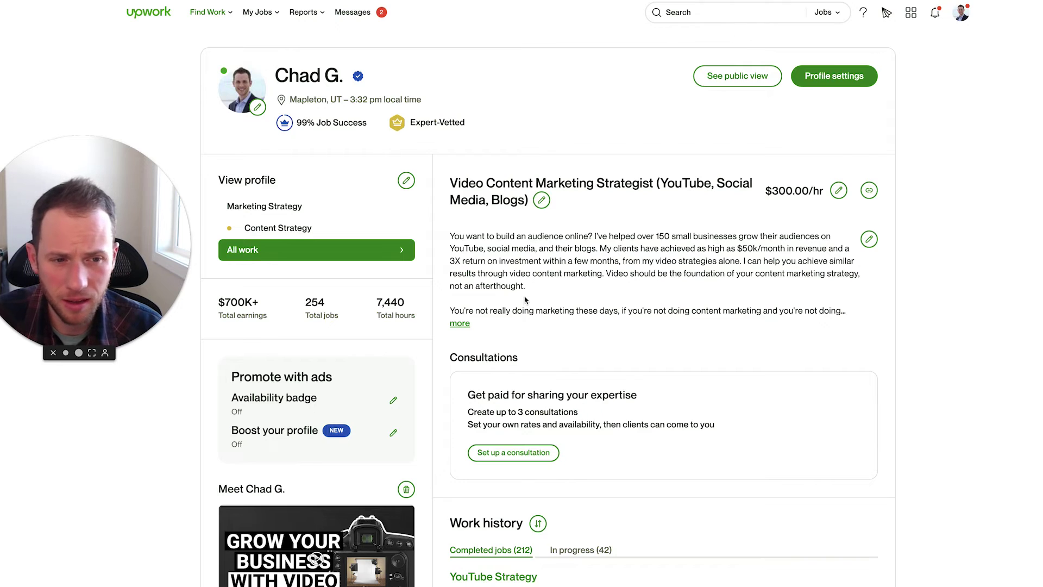
Scroll to Promote with ads and highlight its options, including Boost your profile
{"action": "scroll", "coordinate": [525, 299], "scroll_direction": "down", "scroll_amount": 3}
{"action": "scroll", "coordinate": [472, 264], "scroll_direction": "down", "scroll_amount": 2}
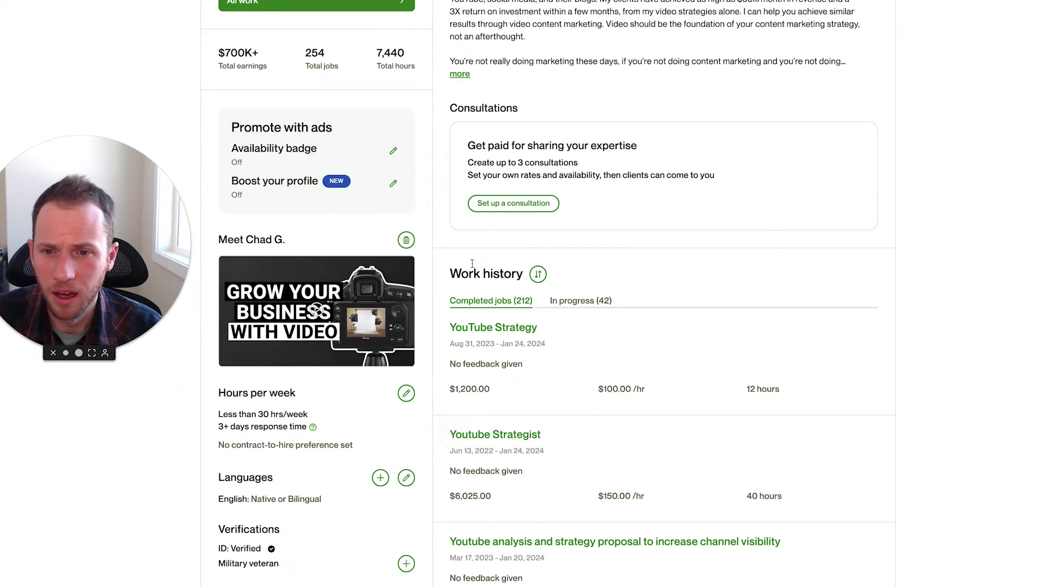
{"action": "left_click_drag", "start_coordinate": [230, 126], "coordinate": [423, 198]}
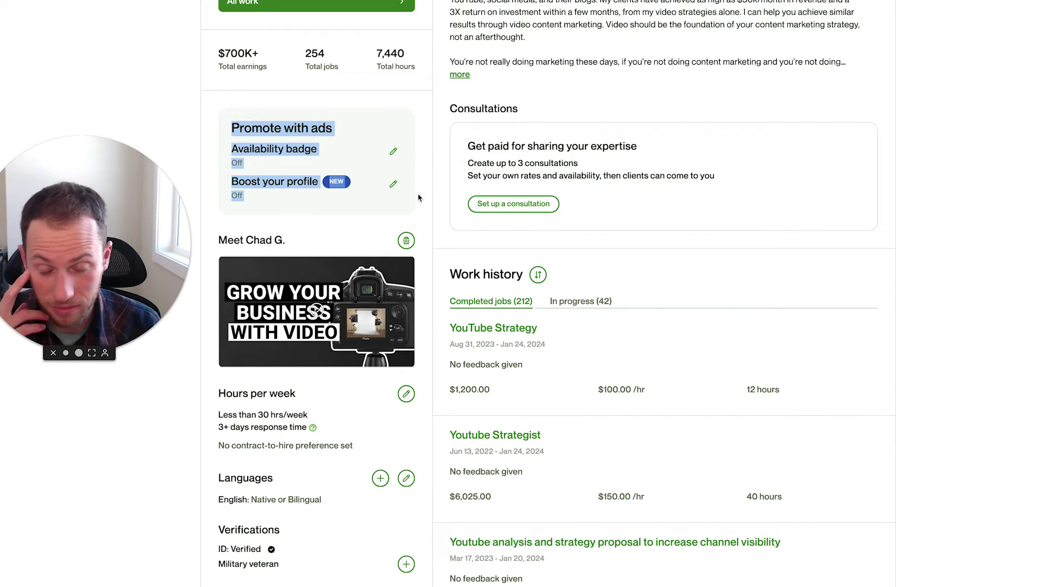
{"action": "left_click", "coordinate": [422, 188]}
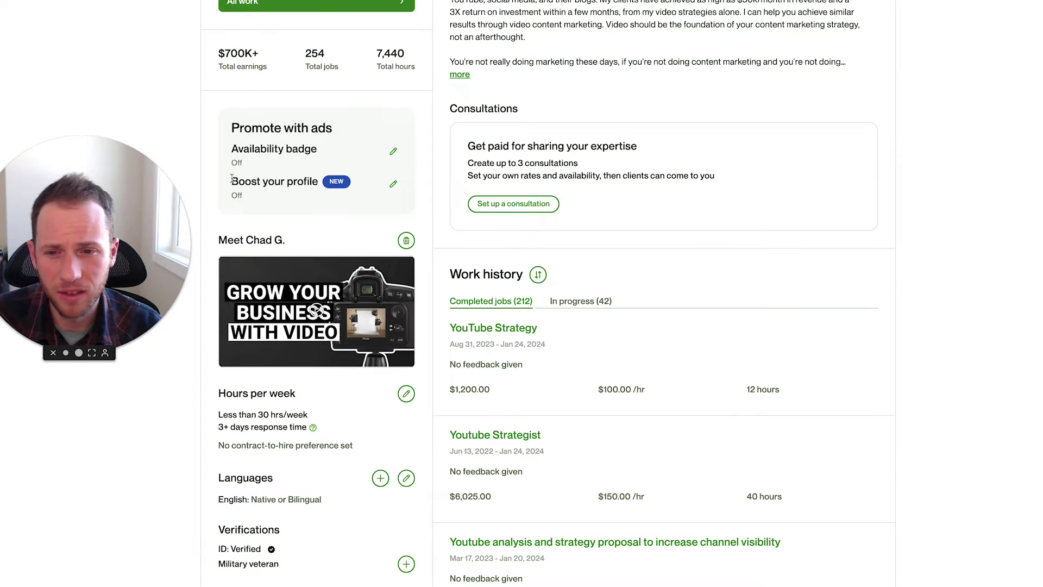
{"action": "left_click_drag", "start_coordinate": [231, 177], "coordinate": [407, 187]}
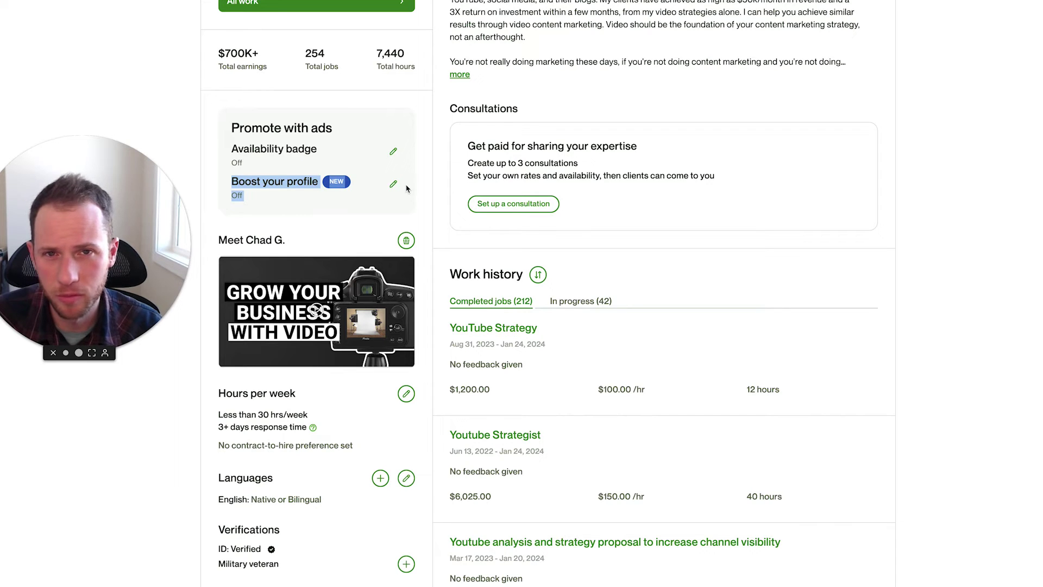
{"action": "left_click", "coordinate": [288, 153]}
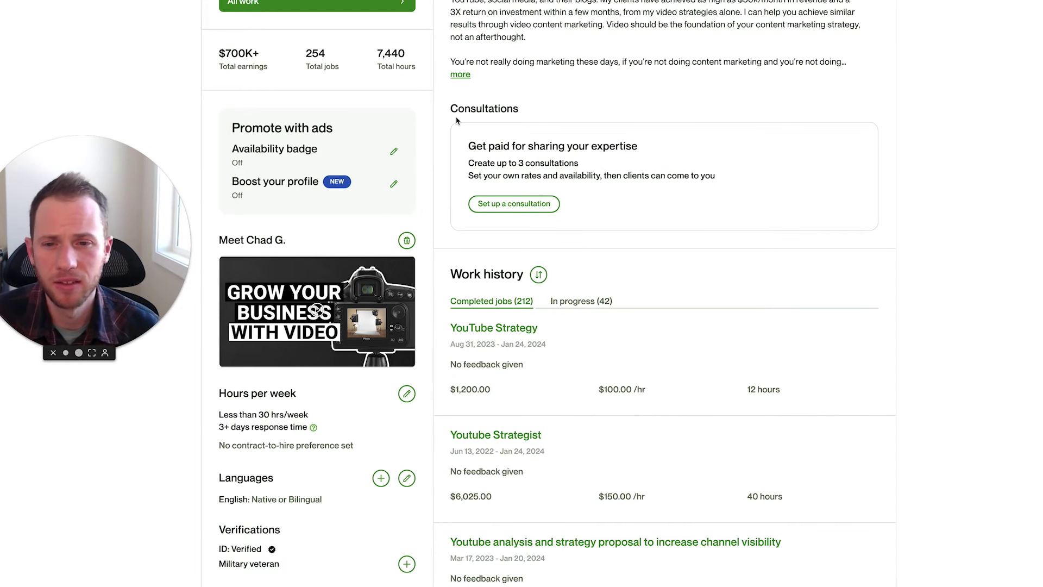
{"action": "scroll", "coordinate": [458, 120], "scroll_direction": "up", "scroll_amount": 5}
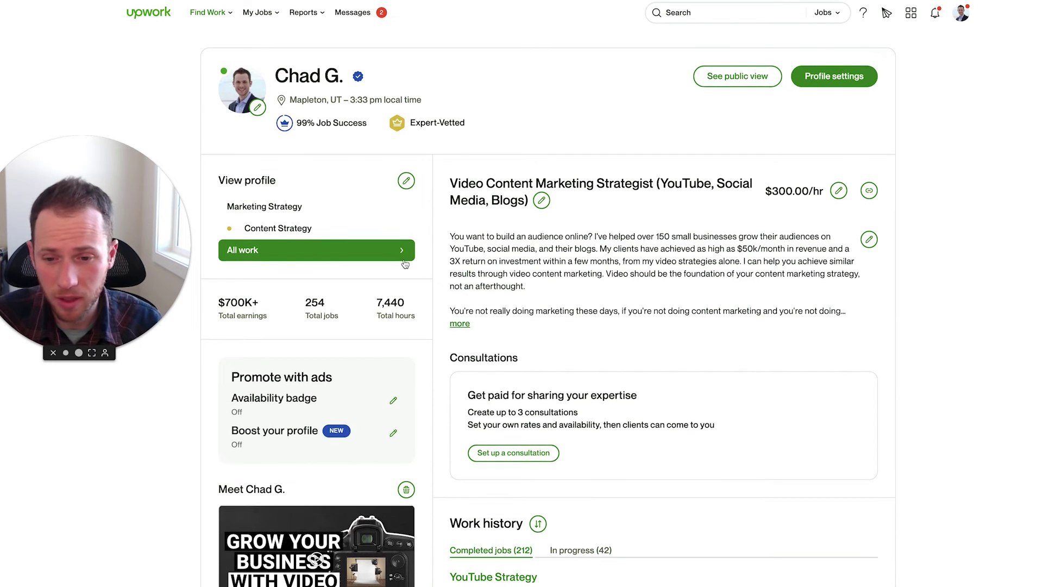
{"action": "scroll", "coordinate": [253, 265], "scroll_direction": "down", "scroll_amount": 3}
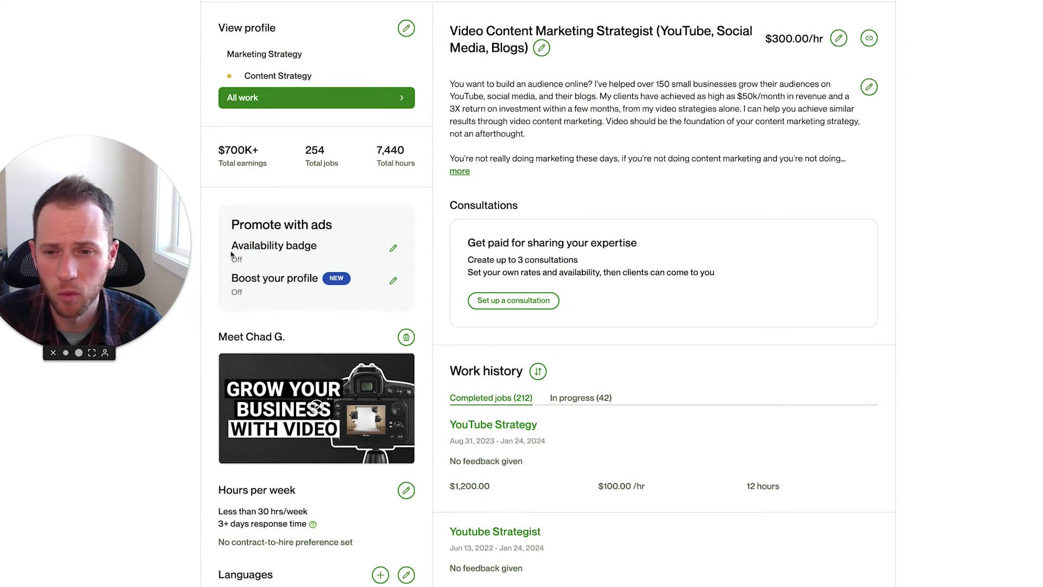
{"action": "left_click_drag", "start_coordinate": [231, 252], "coordinate": [350, 262]}
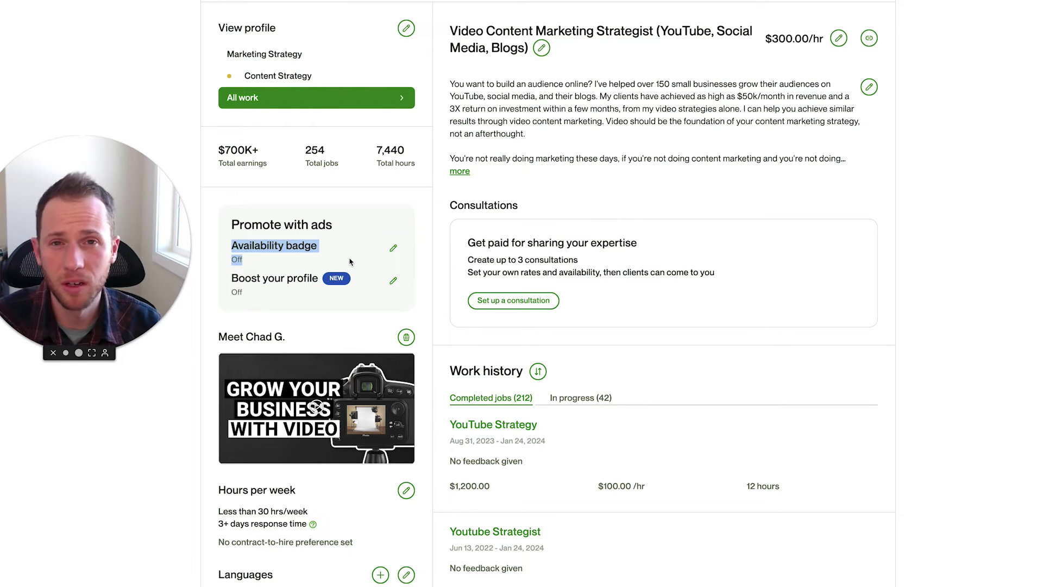
{"action": "scroll", "coordinate": [350, 262], "scroll_direction": "down", "scroll_amount": 1}
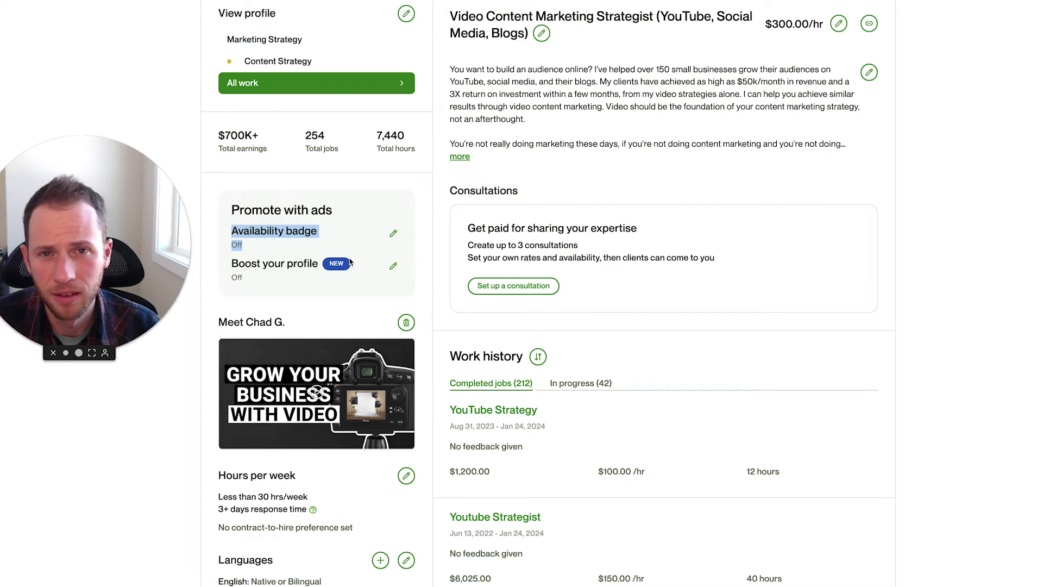
{"action": "left_click_drag", "start_coordinate": [229, 263], "coordinate": [303, 278]}
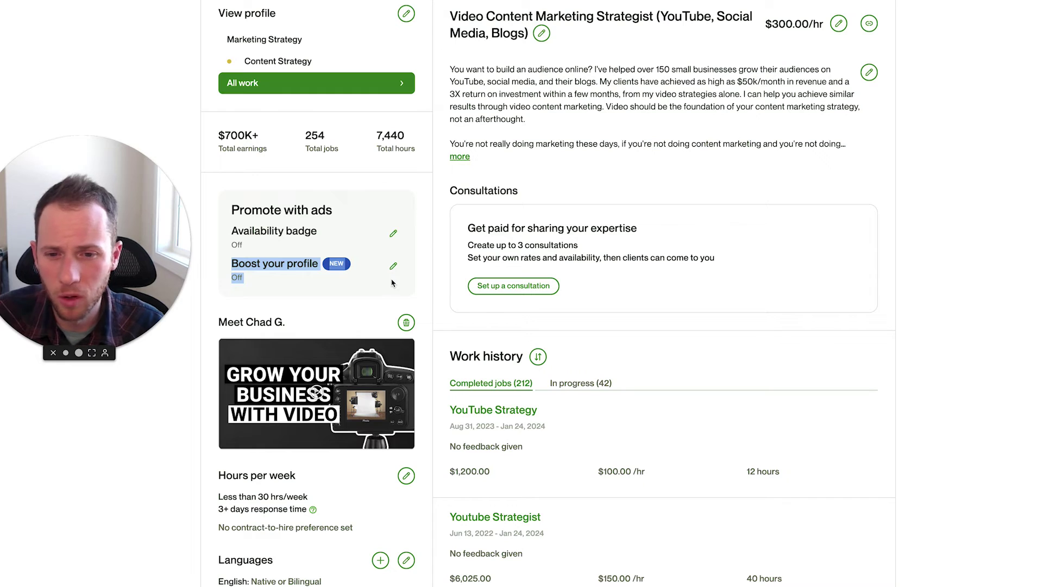
{"action": "left_click", "coordinate": [356, 212]}
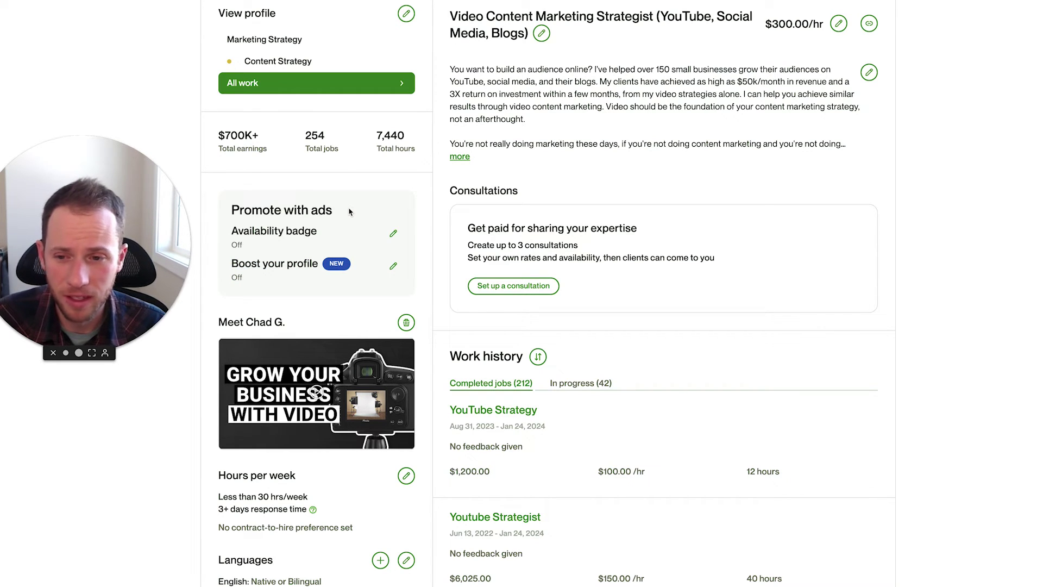
{"action": "scroll", "coordinate": [379, 224], "scroll_direction": "down", "scroll_amount": 3}
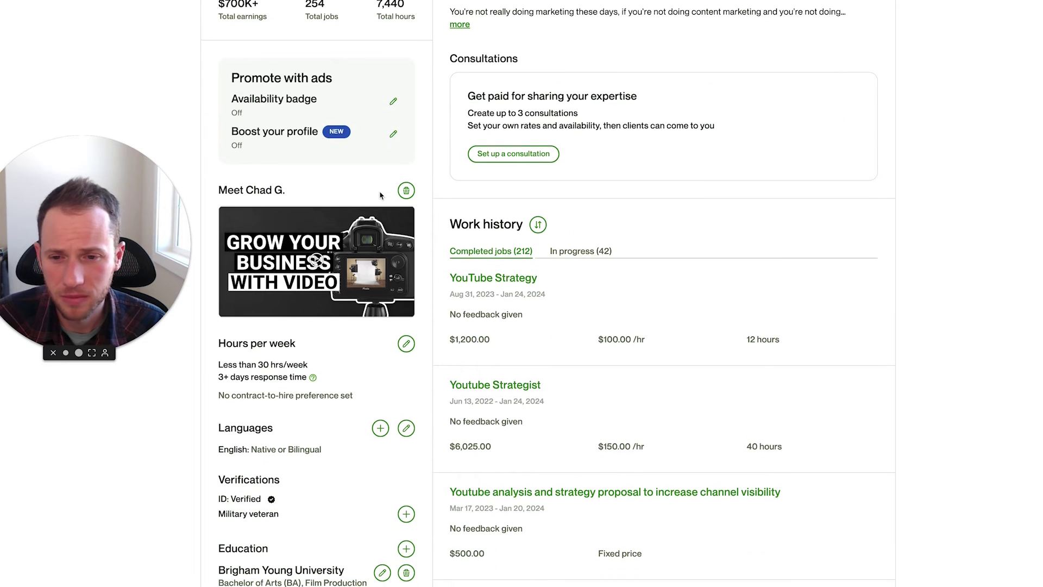
{"action": "left_click_drag", "start_coordinate": [232, 95], "coordinate": [377, 154]}
{"action": "left_click", "coordinate": [373, 160]}
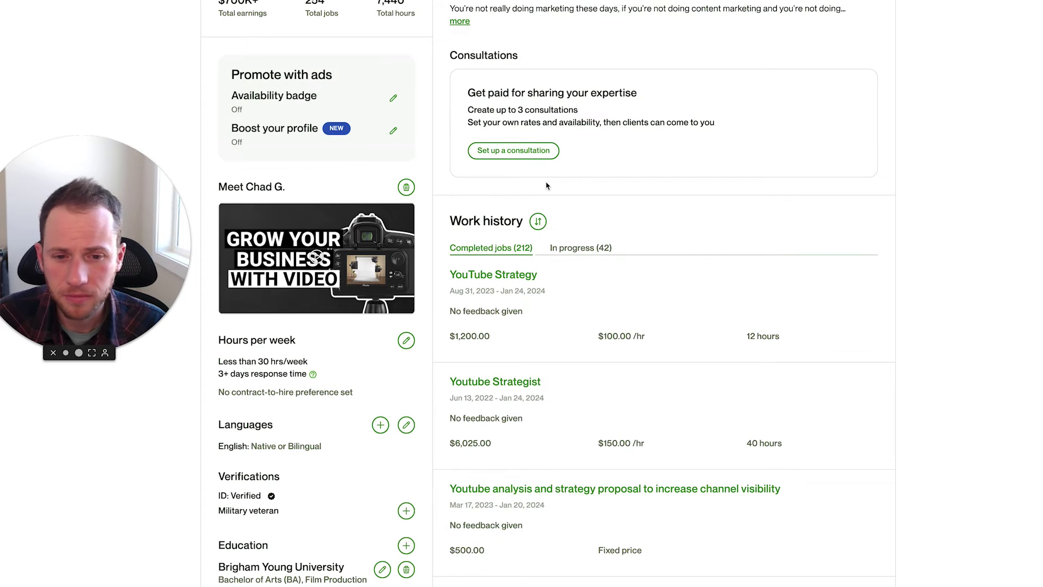
{"action": "scroll", "coordinate": [545, 182], "scroll_direction": "up", "scroll_amount": 2}
{"action": "scroll", "coordinate": [547, 195], "scroll_direction": "down", "scroll_amount": 3}
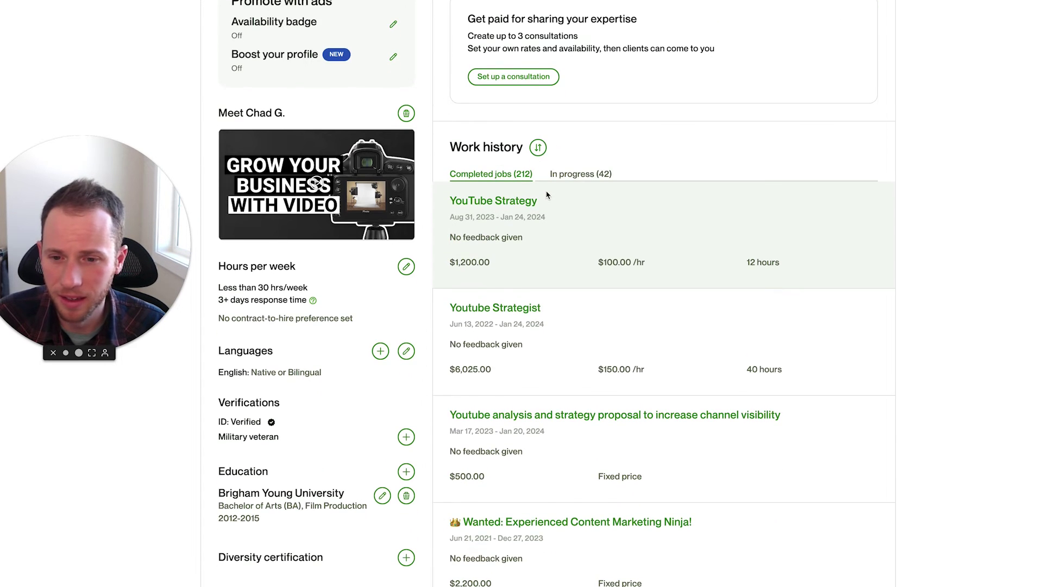
{"action": "scroll", "coordinate": [547, 194], "scroll_direction": "down", "scroll_amount": 3}
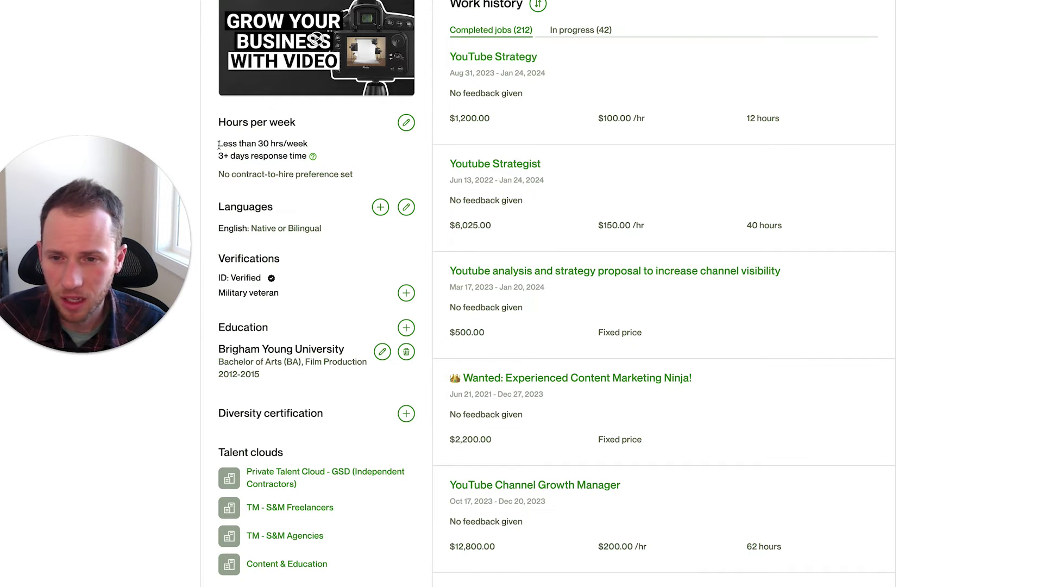
{"action": "left_click_drag", "start_coordinate": [219, 144], "coordinate": [325, 149]}
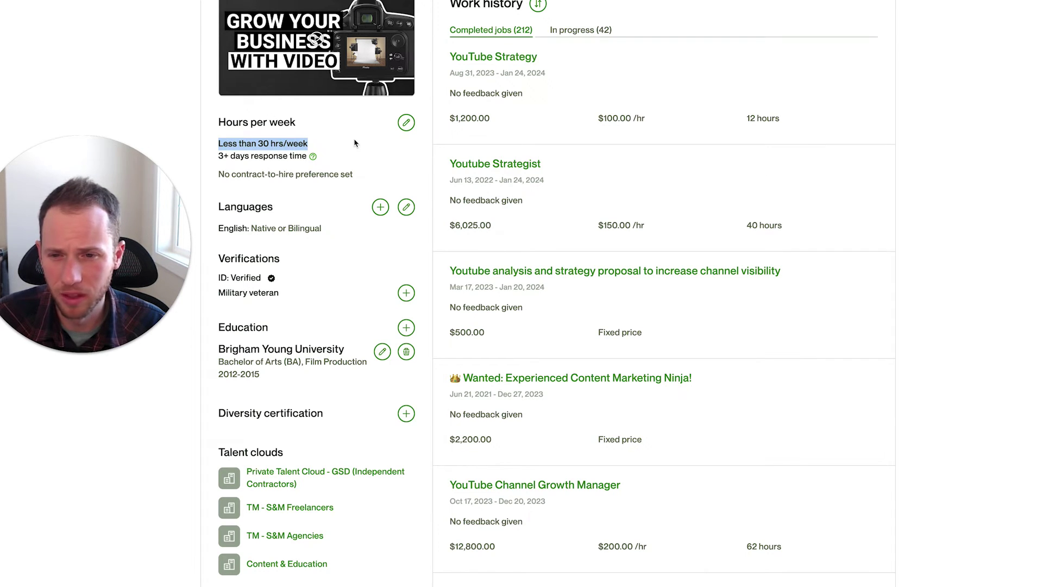
{"action": "left_click", "coordinate": [406, 123]}
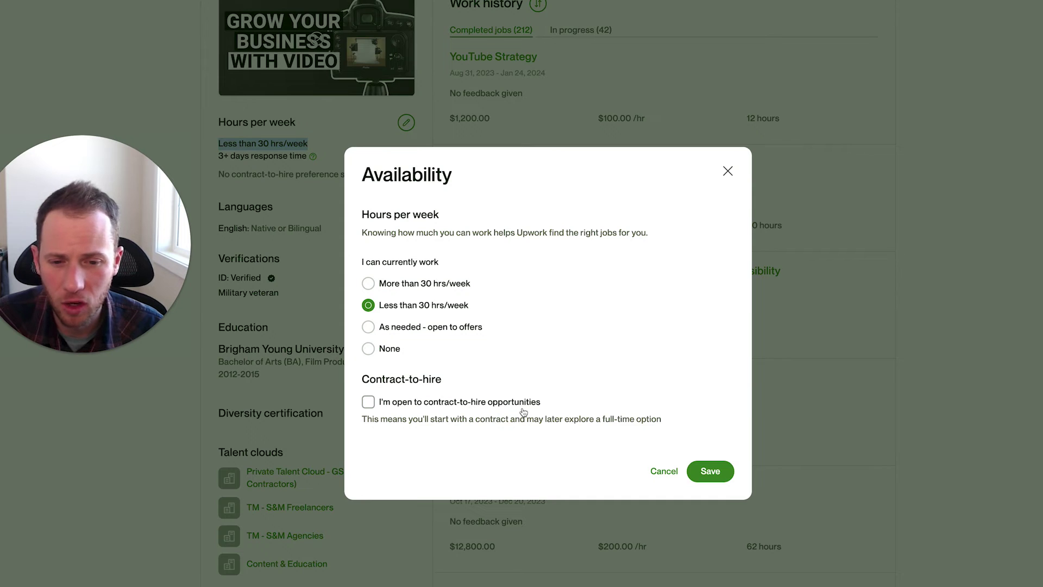
{"action": "left_click", "coordinate": [727, 172]}
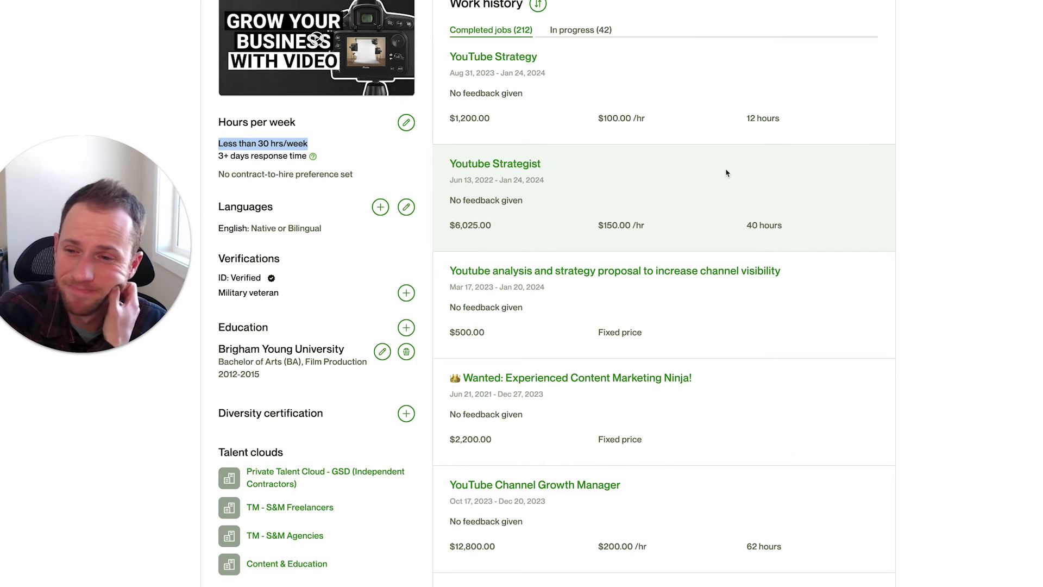
Scroll past the work history to the 4-item Portfolio and Skills, highlighting the portfolio cards
{"action": "scroll", "coordinate": [726, 173], "scroll_direction": "down", "scroll_amount": 1}
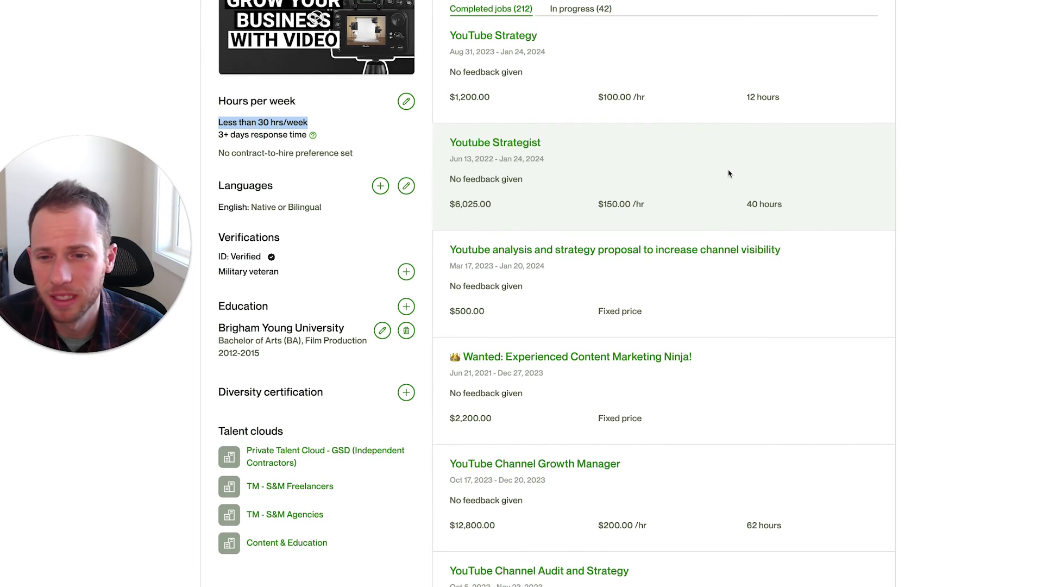
{"action": "left_click", "coordinate": [352, 138]}
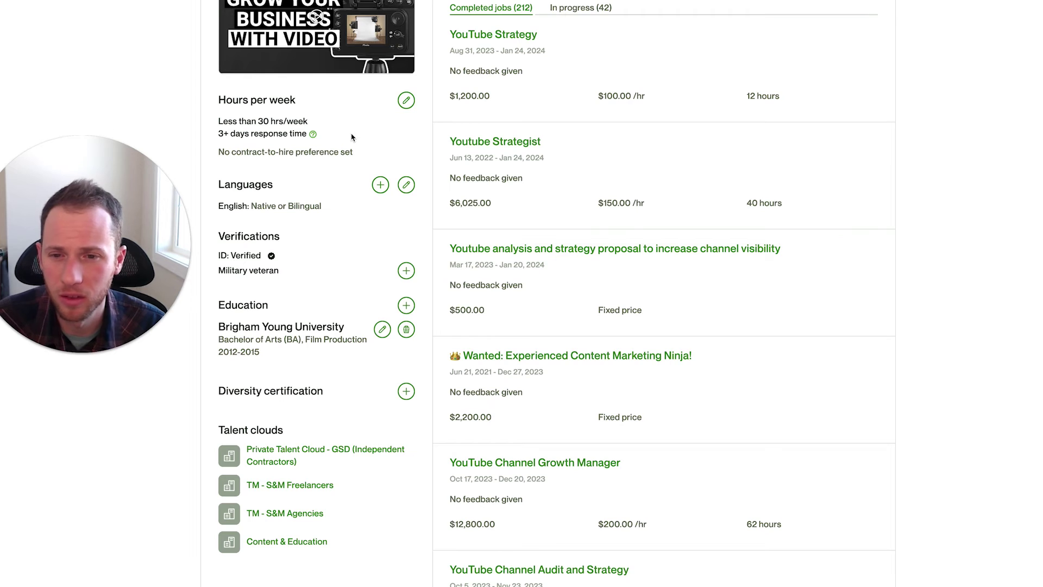
{"action": "scroll", "coordinate": [351, 150], "scroll_direction": "down", "scroll_amount": 2}
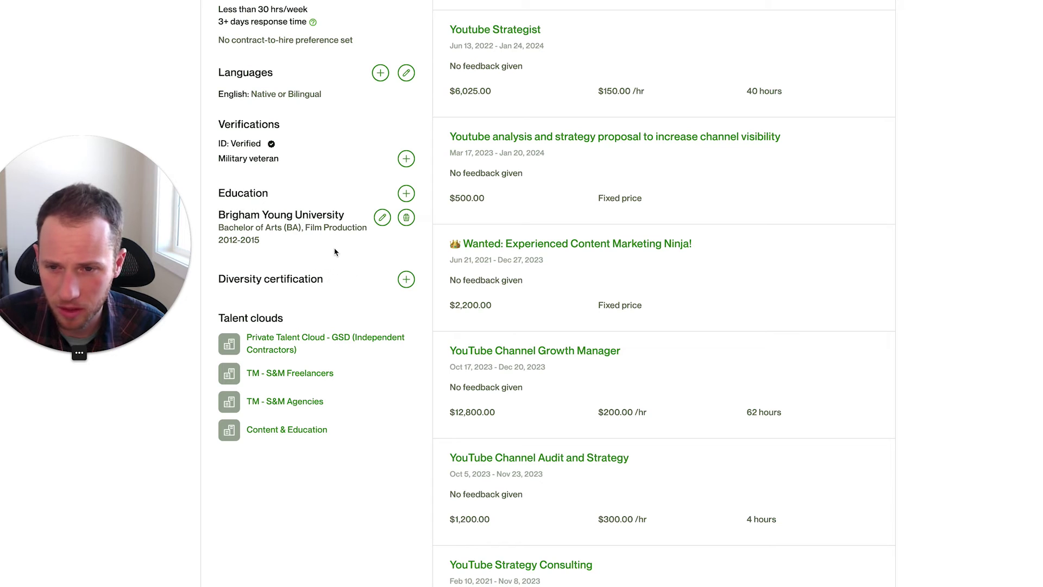
{"action": "scroll", "coordinate": [337, 250], "scroll_direction": "down", "scroll_amount": 1}
{"action": "left_click_drag", "start_coordinate": [218, 66], "coordinate": [282, 68]}
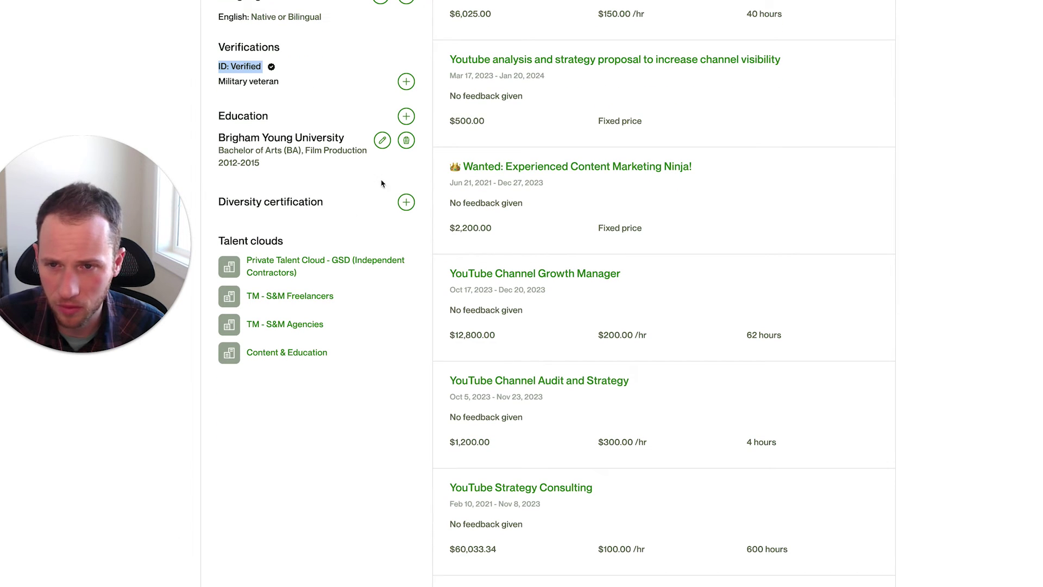
{"action": "scroll", "coordinate": [365, 187], "scroll_direction": "down", "scroll_amount": 3}
{"action": "scroll", "coordinate": [364, 188], "scroll_direction": "down", "scroll_amount": 5}
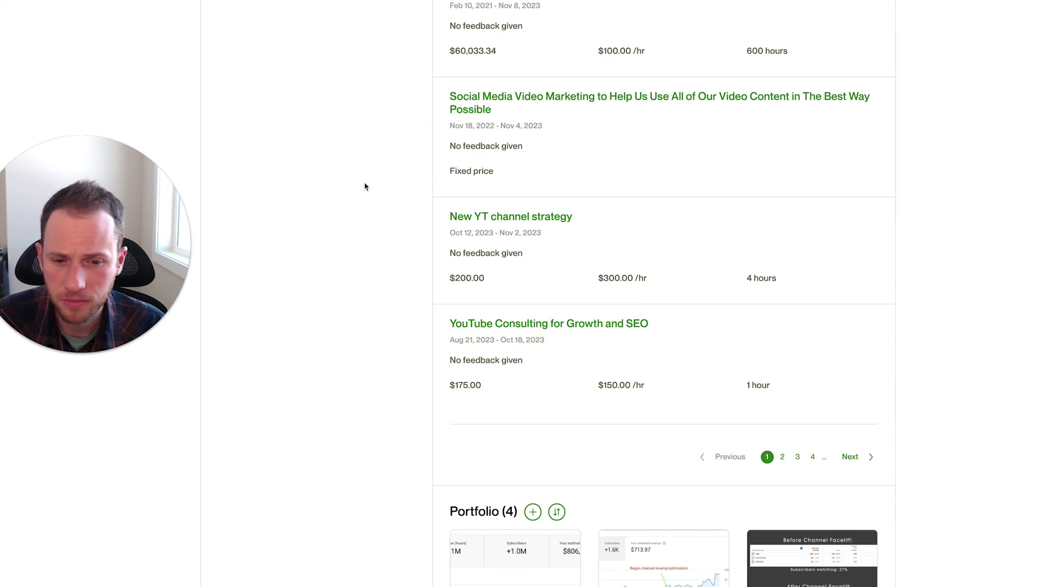
{"action": "scroll", "coordinate": [364, 187], "scroll_direction": "down", "scroll_amount": 5}
{"action": "scroll", "coordinate": [363, 187], "scroll_direction": "down", "scroll_amount": 4}
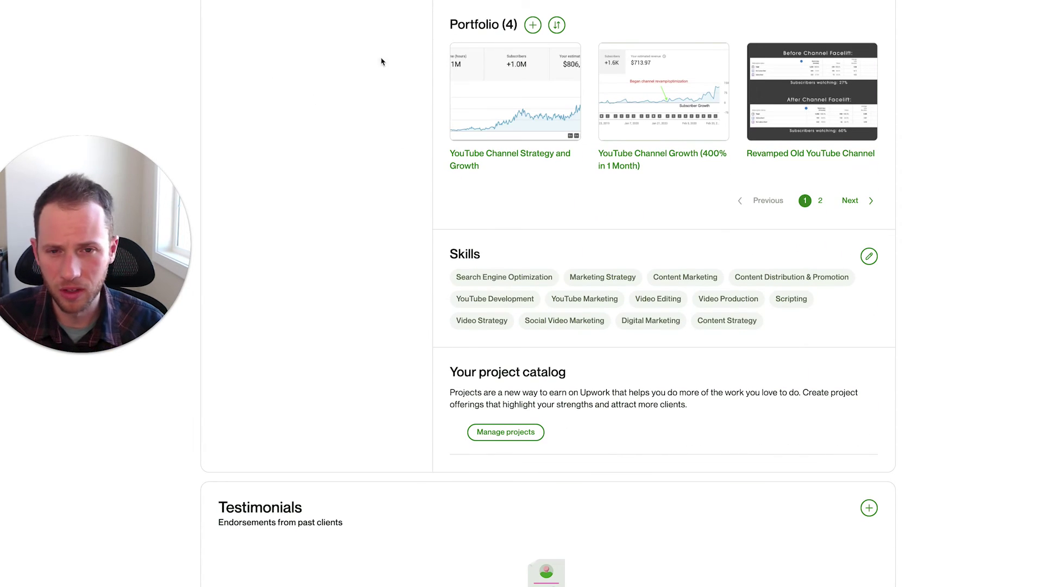
{"action": "left_click_drag", "start_coordinate": [430, 17], "coordinate": [708, 206]}
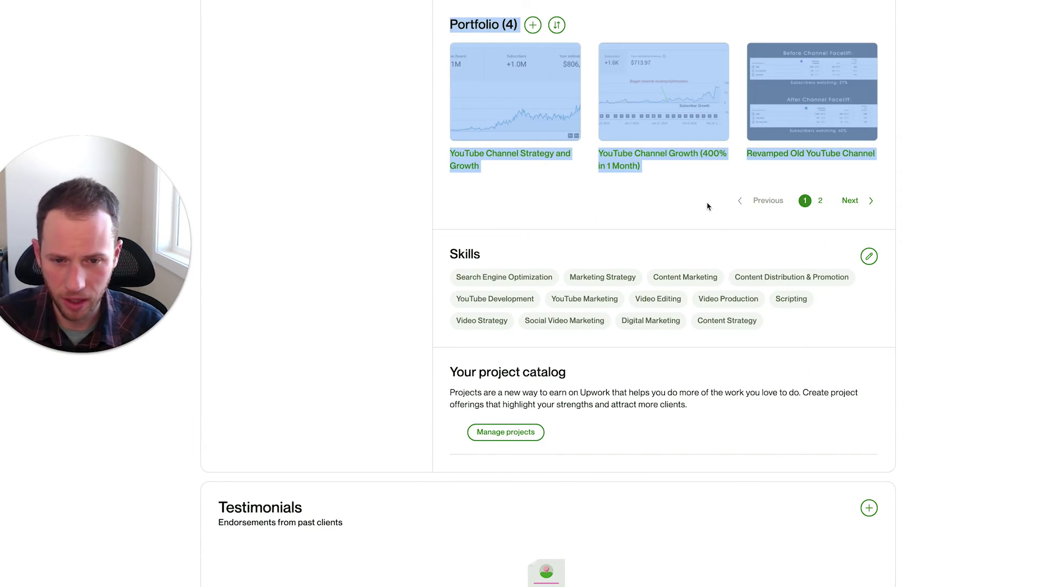
{"action": "left_click", "coordinate": [487, 197]}
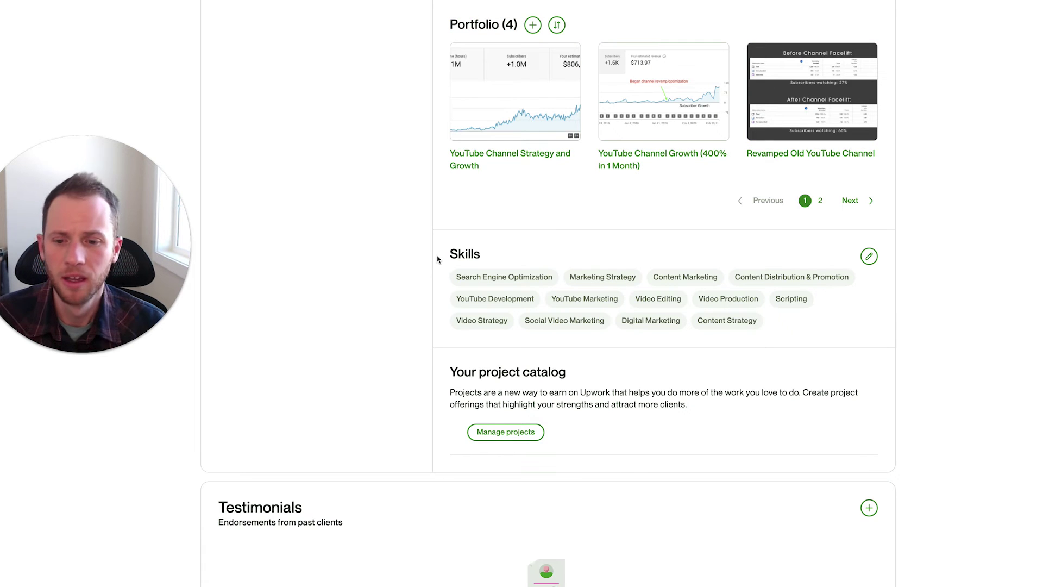
{"action": "scroll", "coordinate": [435, 261], "scroll_direction": "up", "scroll_amount": 15}
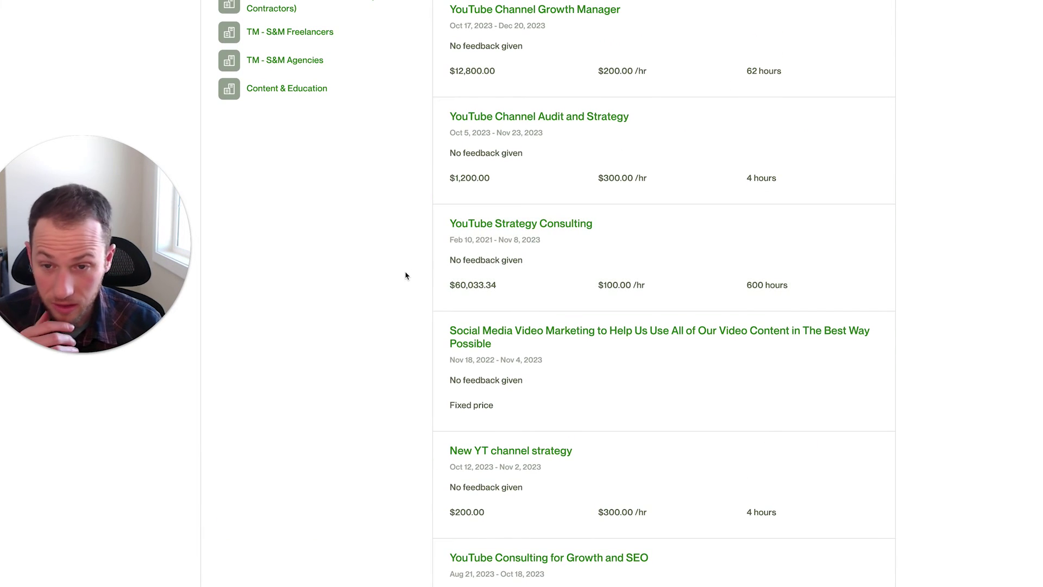
{"action": "scroll", "coordinate": [442, 261], "scroll_direction": "up", "scroll_amount": 4}
{"action": "scroll", "coordinate": [443, 261], "scroll_direction": "up", "scroll_amount": 7}
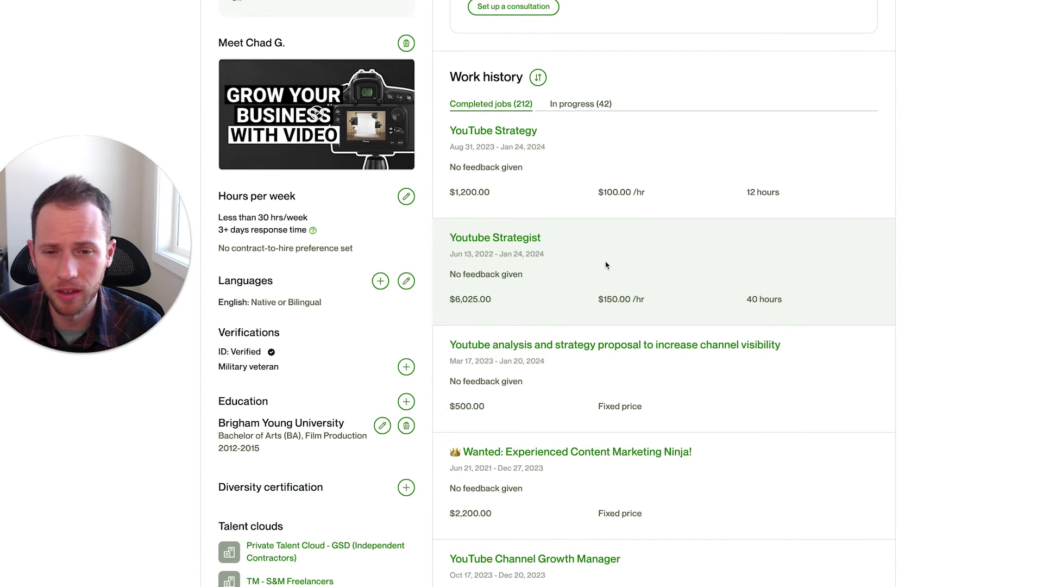
{"action": "scroll", "coordinate": [607, 264], "scroll_direction": "up", "scroll_amount": 2}
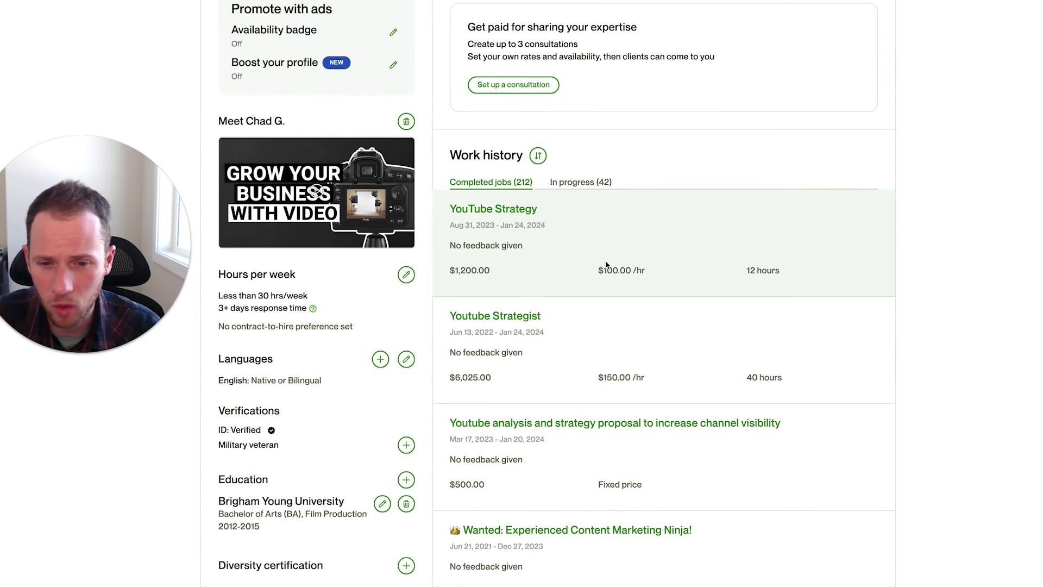
{"action": "scroll", "coordinate": [606, 265], "scroll_direction": "down", "scroll_amount": 3}
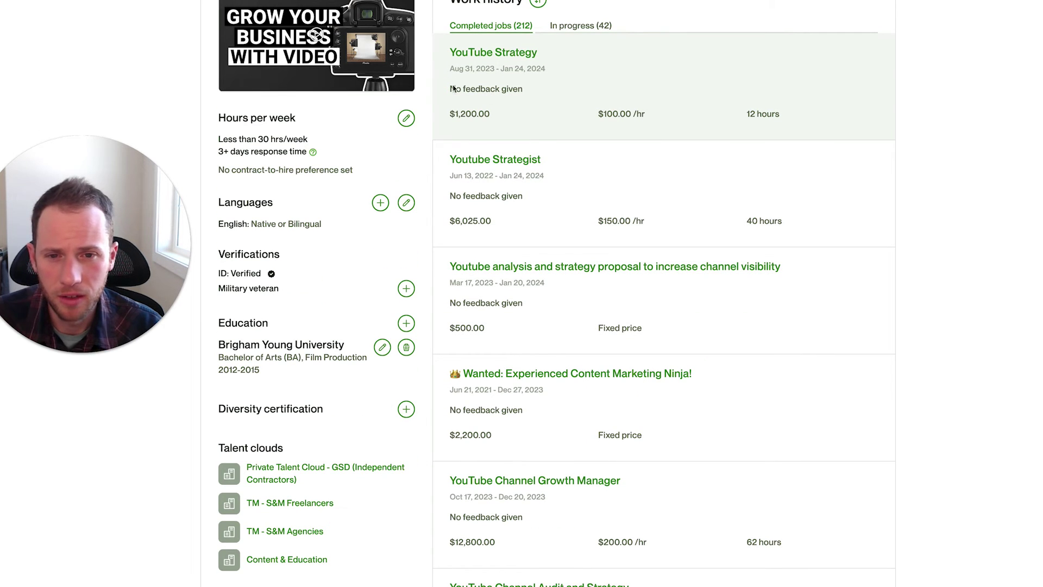
{"action": "left_click_drag", "start_coordinate": [450, 85], "coordinate": [490, 115]}
{"action": "scroll", "coordinate": [568, 193], "scroll_direction": "down", "scroll_amount": 8}
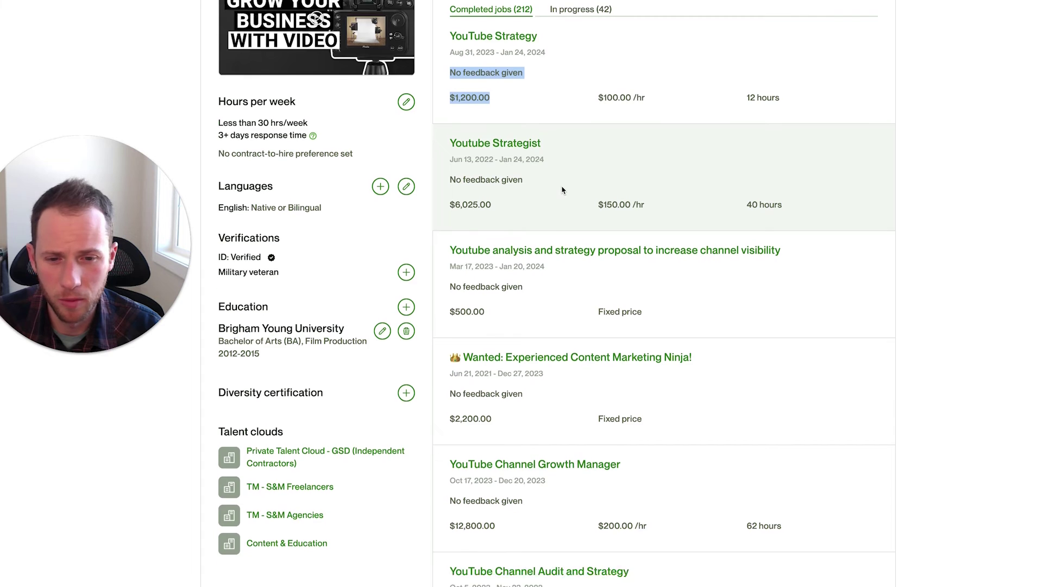
{"action": "scroll", "coordinate": [562, 190], "scroll_direction": "down", "scroll_amount": 7}
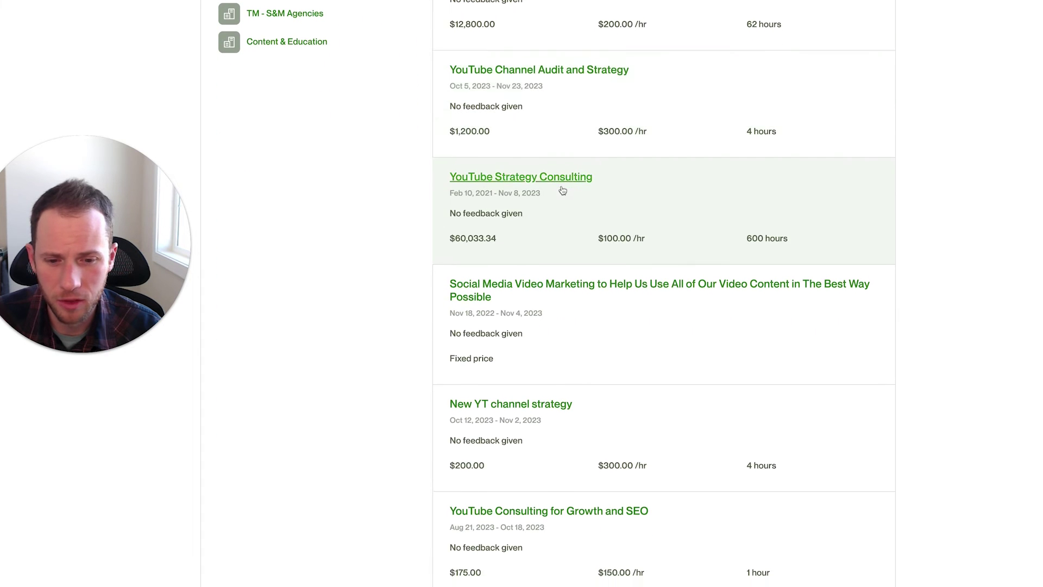
{"action": "scroll", "coordinate": [692, 240], "scroll_direction": "up", "scroll_amount": 17}
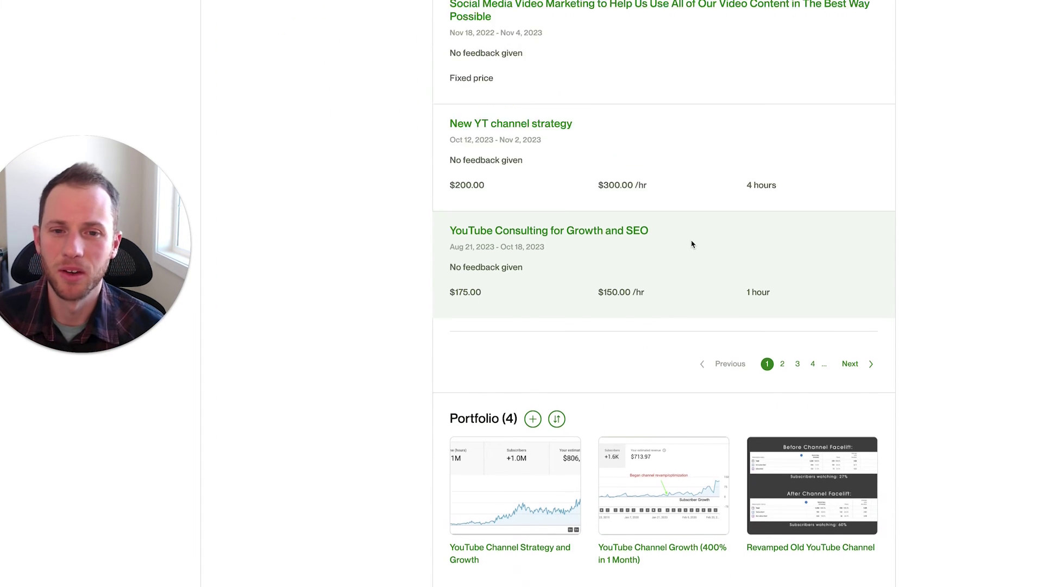
{"action": "scroll", "coordinate": [693, 246], "scroll_direction": "up", "scroll_amount": 5}
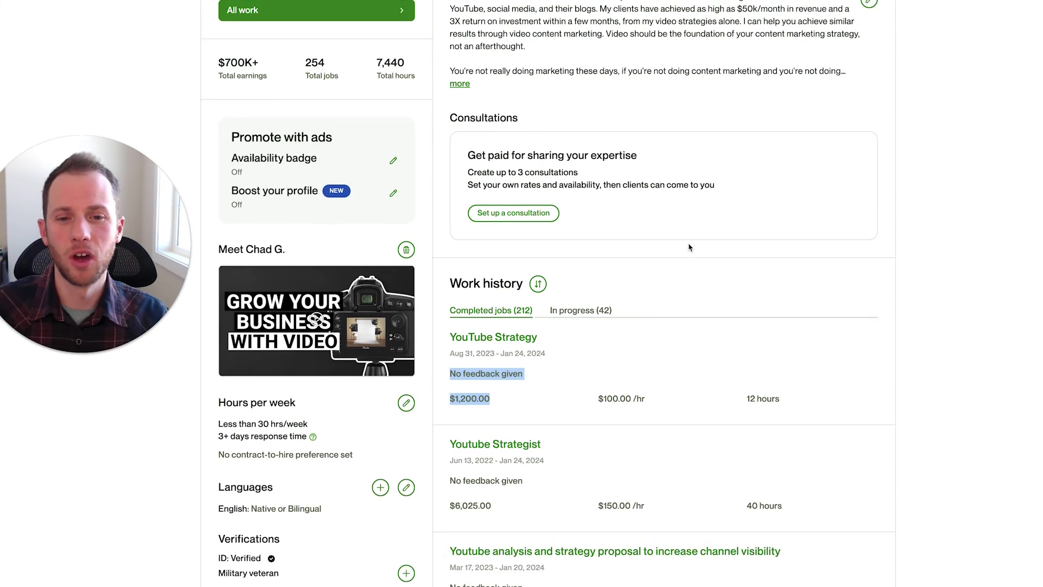
{"action": "left_click", "coordinate": [688, 250]}
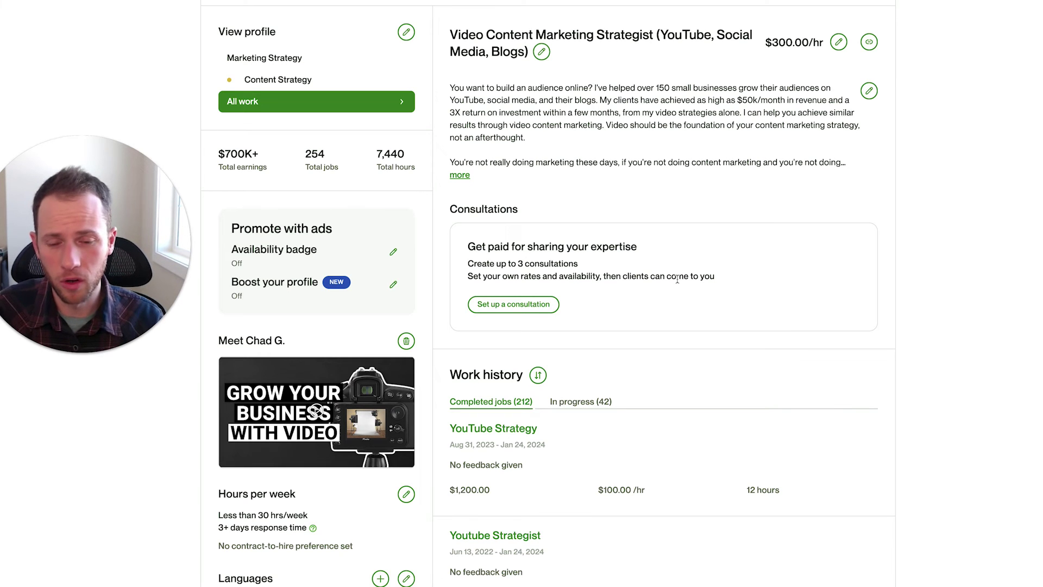
{"action": "scroll", "coordinate": [677, 279], "scroll_direction": "up", "scroll_amount": 3}
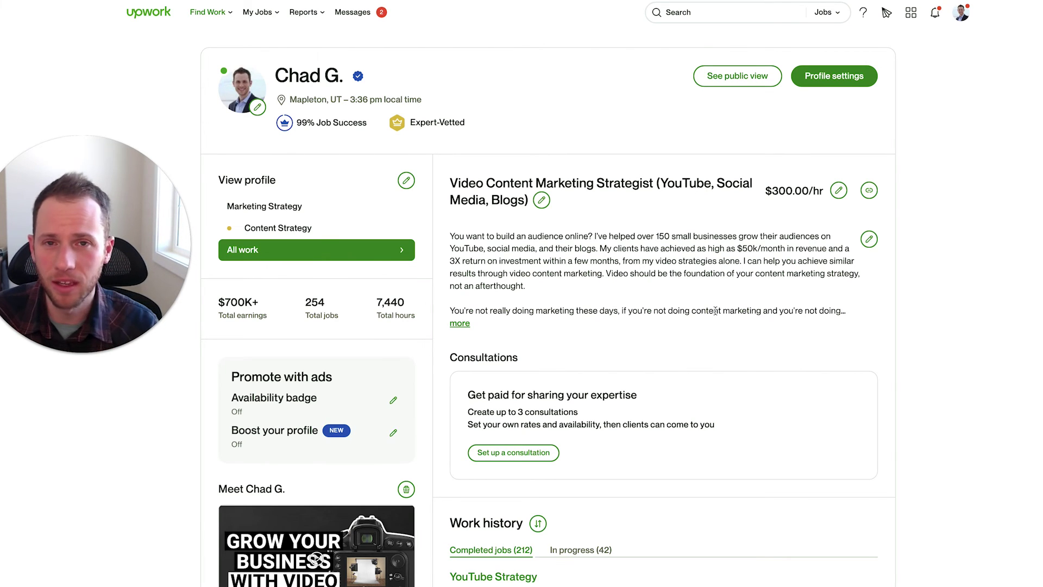
{"action": "scroll", "coordinate": [695, 304], "scroll_direction": "down", "scroll_amount": 3}
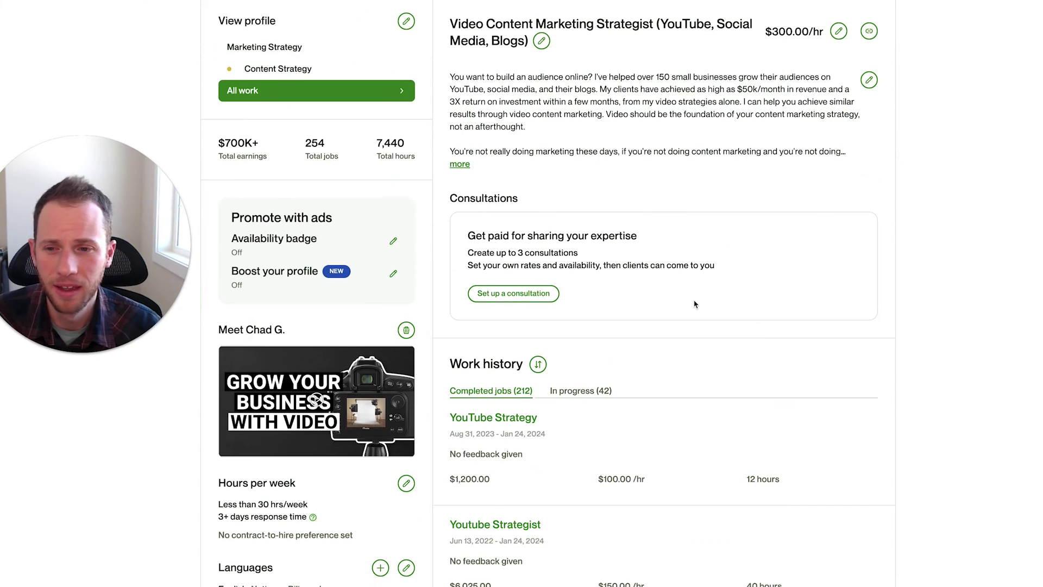
{"action": "scroll", "coordinate": [695, 304], "scroll_direction": "down", "scroll_amount": 3}
{"action": "scroll", "coordinate": [695, 304], "scroll_direction": "up", "scroll_amount": 6}
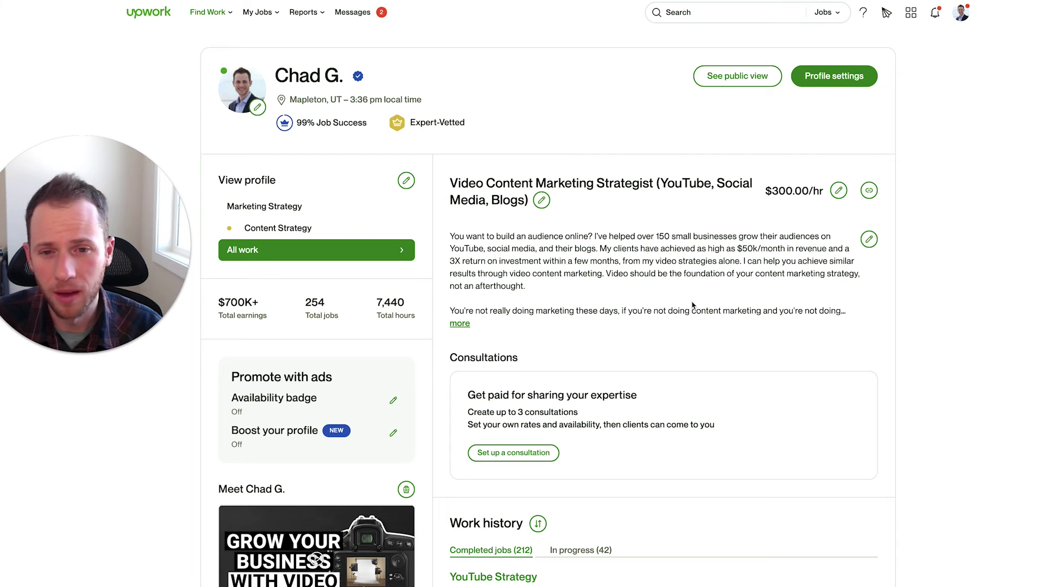
{"action": "scroll", "coordinate": [661, 310], "scroll_direction": "down", "scroll_amount": 5}
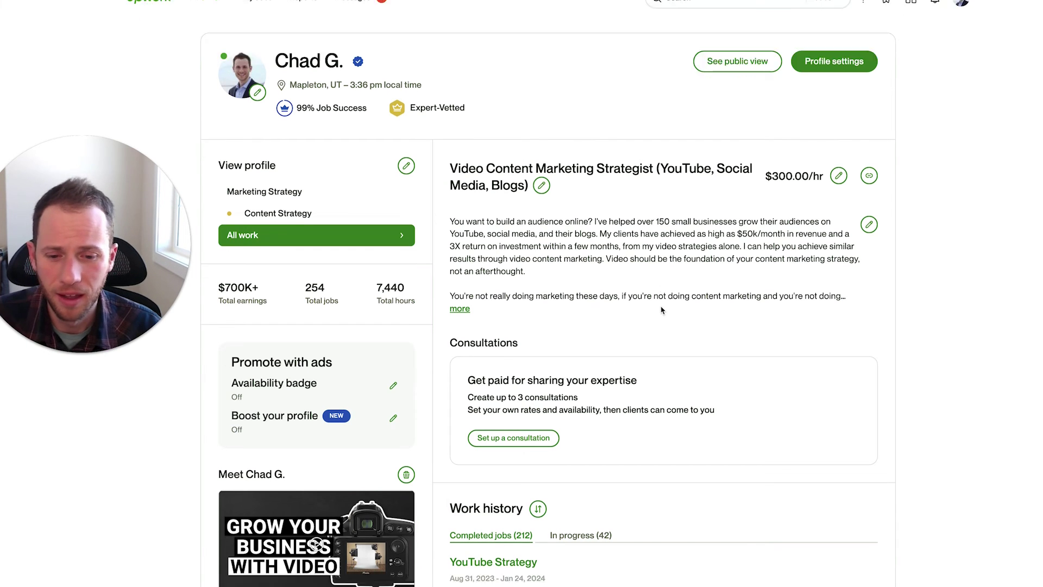
{"action": "scroll", "coordinate": [662, 310], "scroll_direction": "down", "scroll_amount": 5}
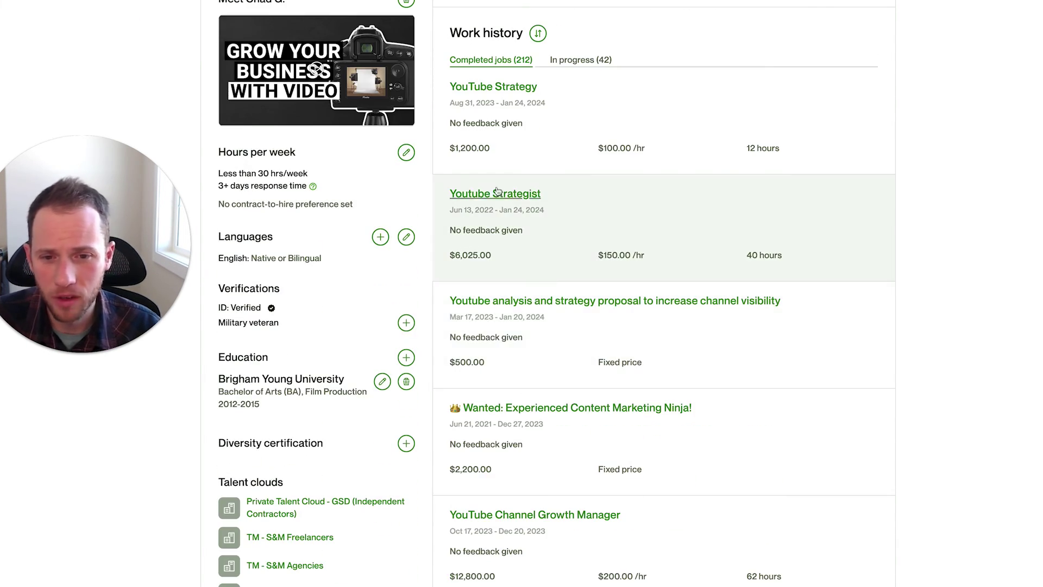
{"action": "left_click_drag", "start_coordinate": [450, 86], "coordinate": [750, 433]}
{"action": "scroll", "coordinate": [749, 408], "scroll_direction": "down", "scroll_amount": 8}
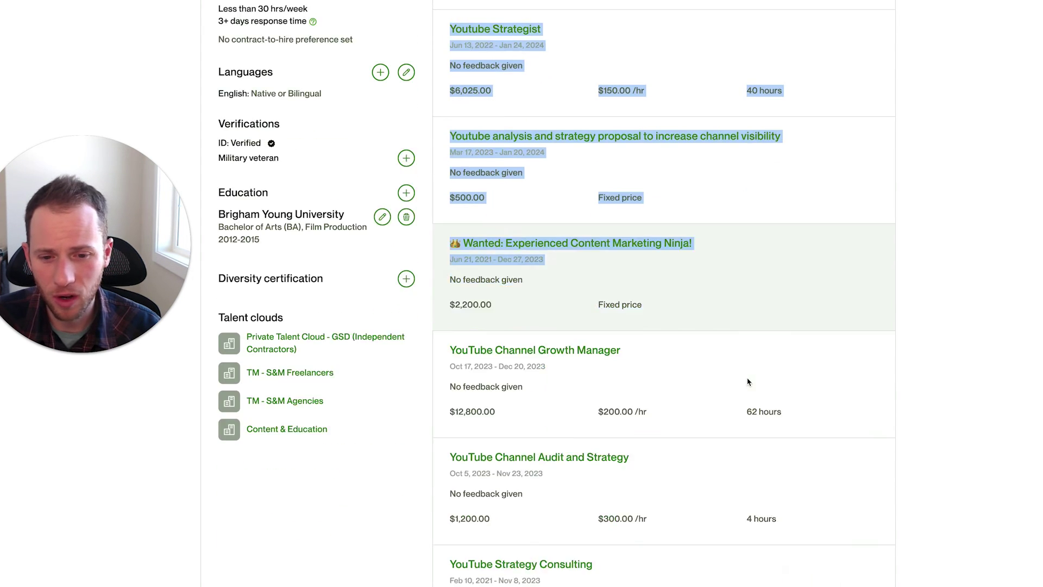
{"action": "scroll", "coordinate": [690, 362], "scroll_direction": "down", "scroll_amount": 4}
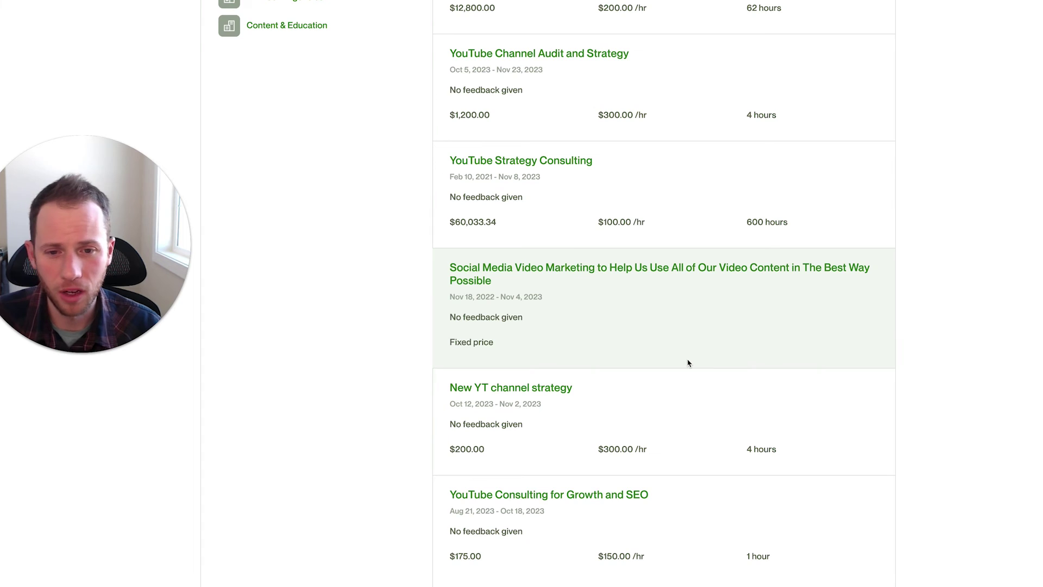
{"action": "scroll", "coordinate": [688, 362], "scroll_direction": "down", "scroll_amount": 5}
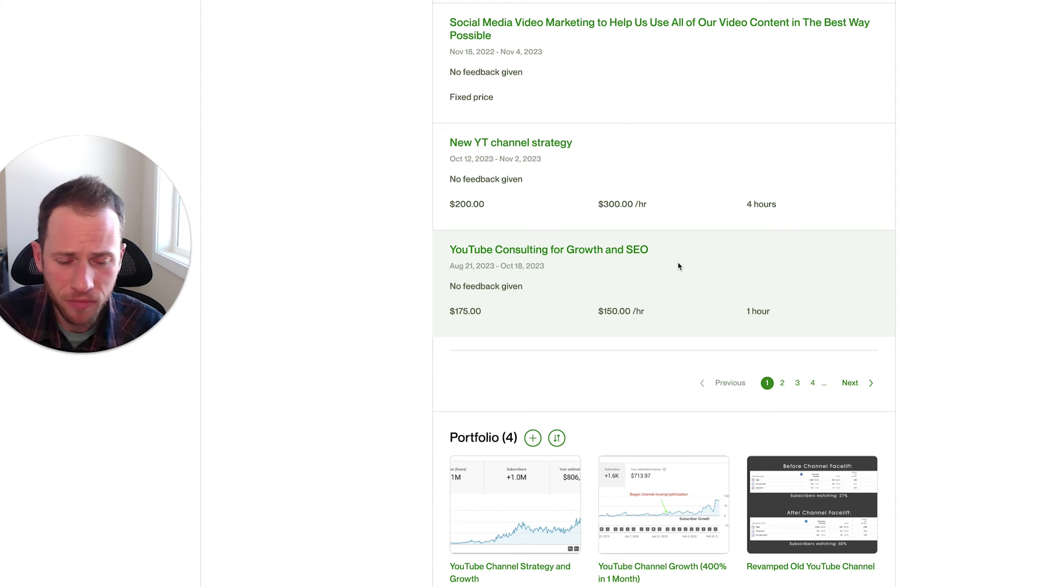
{"action": "scroll", "coordinate": [674, 273], "scroll_direction": "up", "scroll_amount": 4}
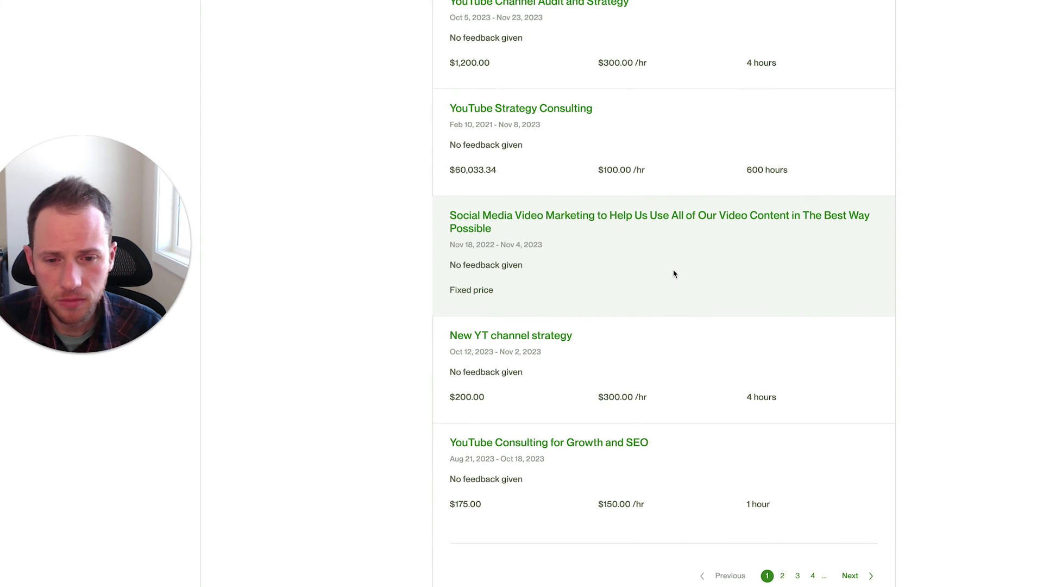
{"action": "scroll", "coordinate": [673, 274], "scroll_direction": "up", "scroll_amount": 15}
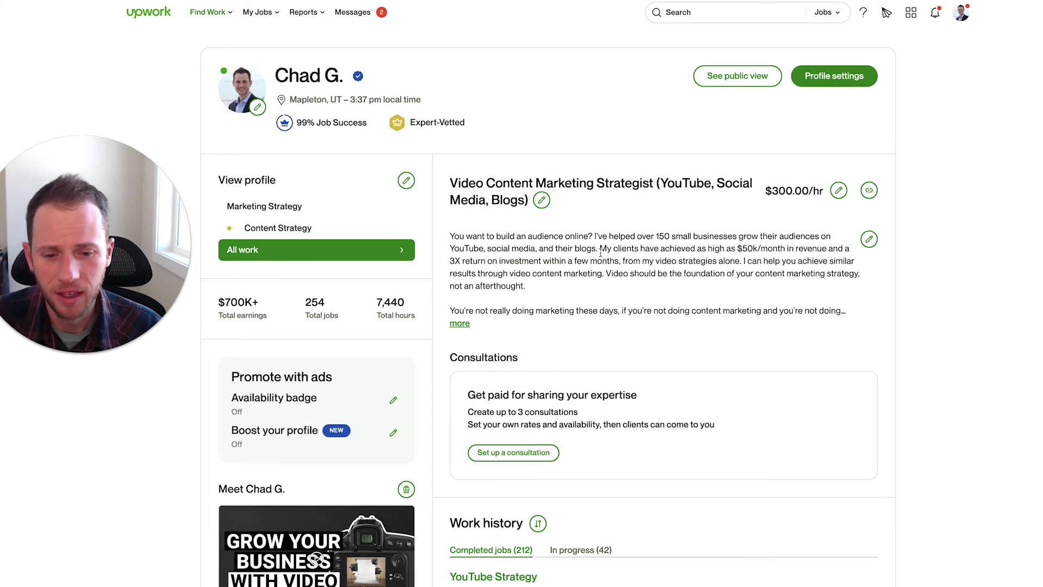
{"action": "scroll", "coordinate": [597, 283], "scroll_direction": "down", "scroll_amount": 3}
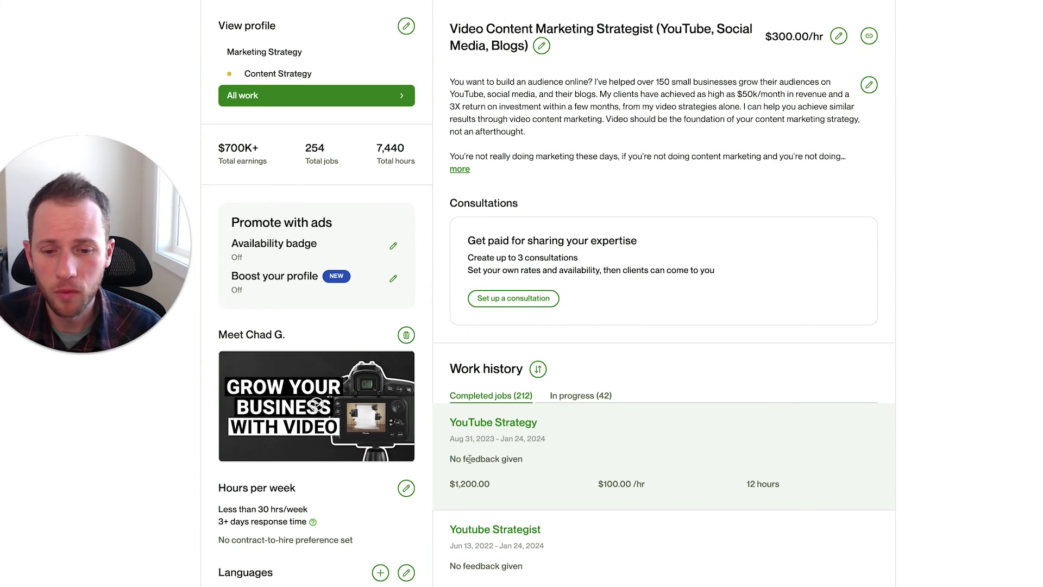
{"action": "triple_click", "coordinate": [469, 459]}
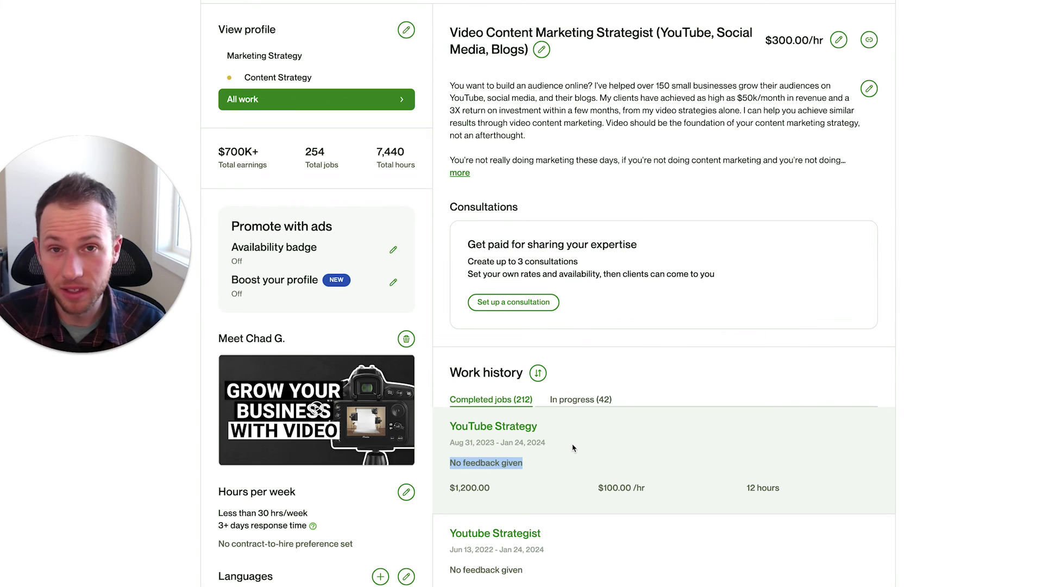
{"action": "left_click", "coordinate": [571, 389]}
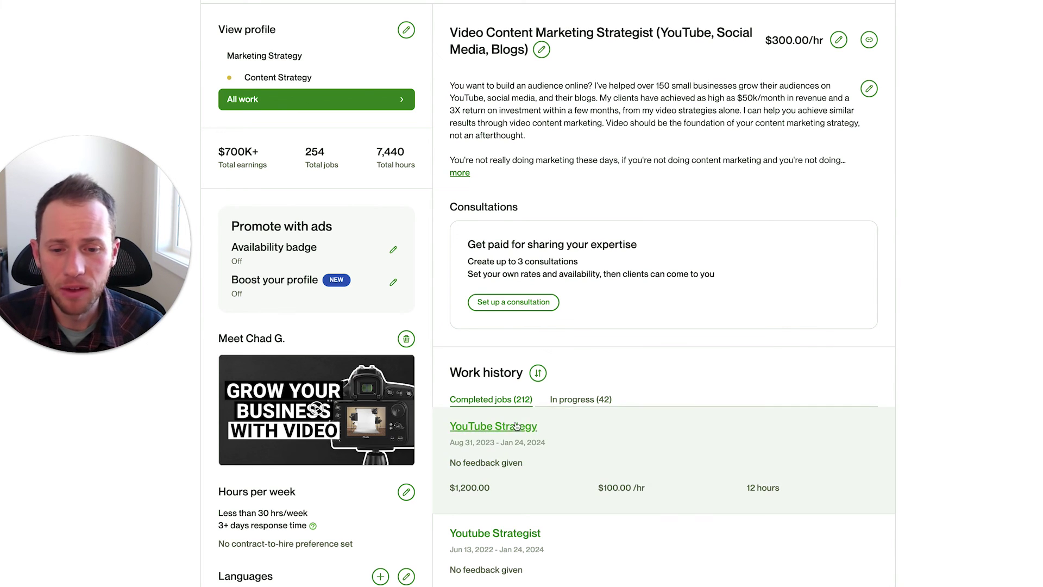
{"action": "scroll", "coordinate": [533, 417], "scroll_direction": "down", "scroll_amount": 2}
{"action": "left_click_drag", "start_coordinate": [453, 341], "coordinate": [548, 345]}
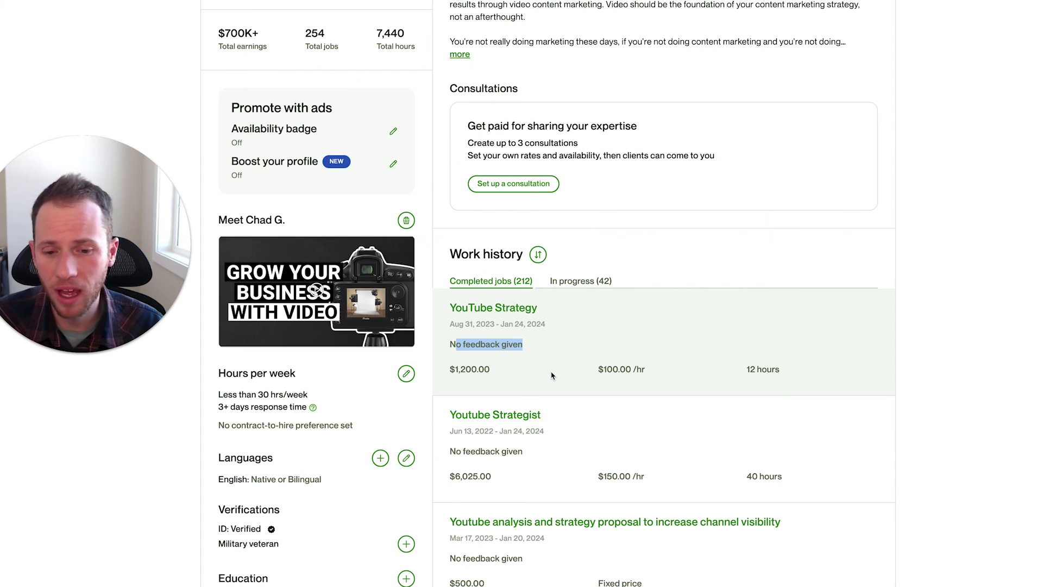
{"action": "scroll", "coordinate": [551, 375], "scroll_direction": "up", "scroll_amount": 3}
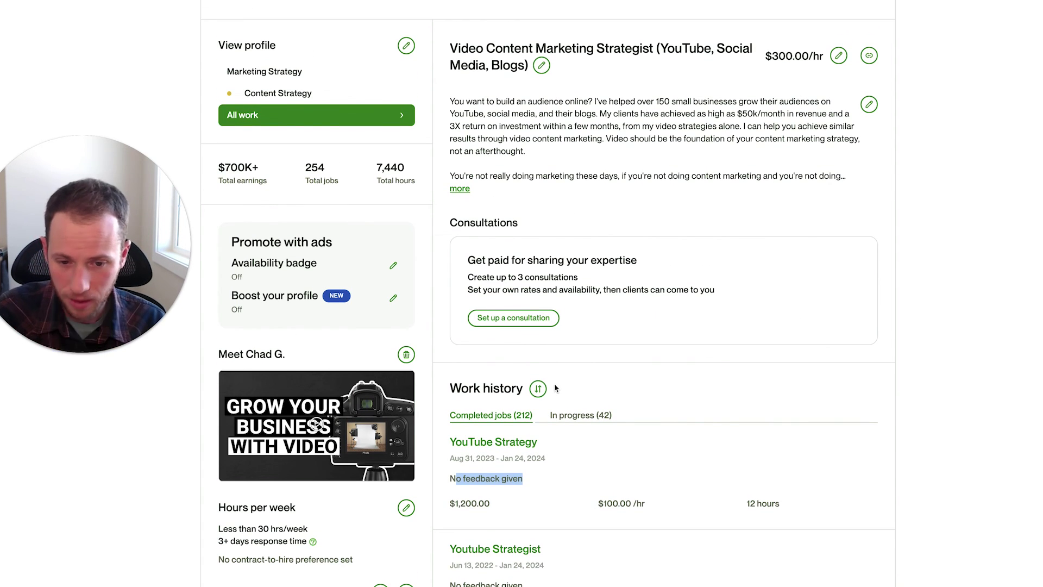
{"action": "left_click", "coordinate": [603, 379]}
{"action": "scroll", "coordinate": [596, 376], "scroll_direction": "down", "scroll_amount": 10}
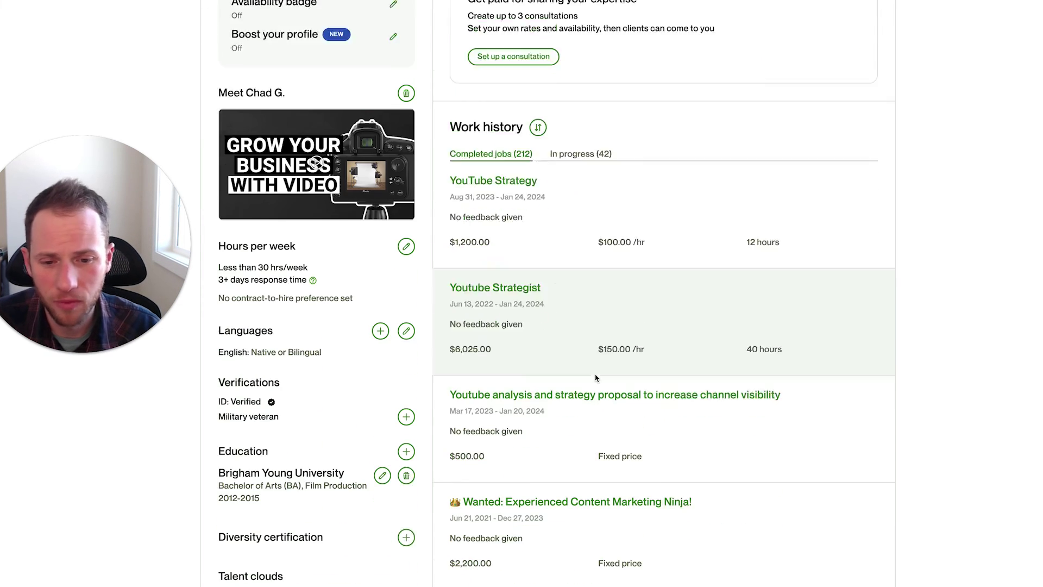
{"action": "scroll", "coordinate": [595, 376], "scroll_direction": "down", "scroll_amount": 13}
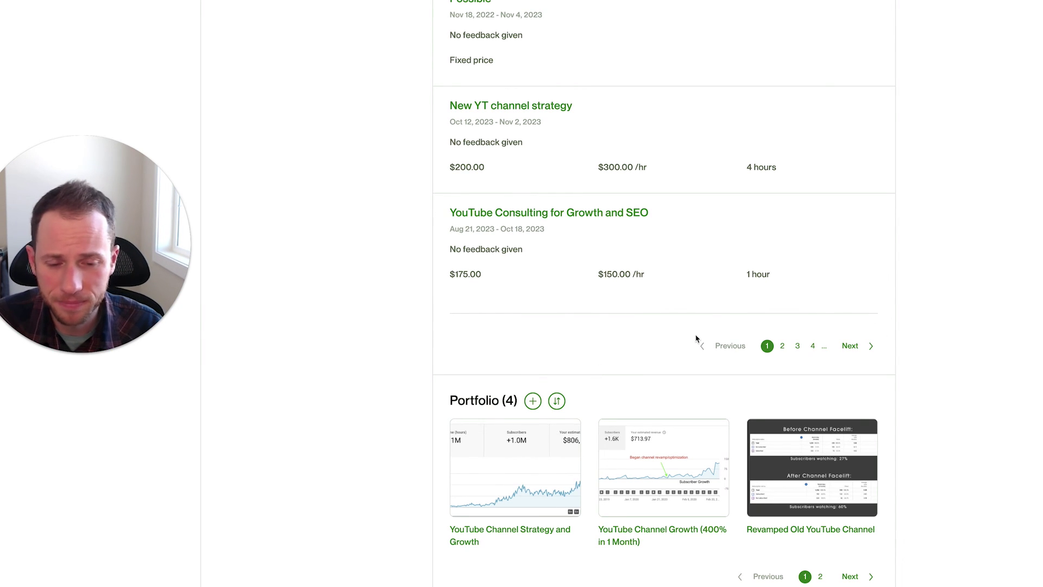
{"action": "scroll", "coordinate": [691, 341], "scroll_direction": "down", "scroll_amount": 2}
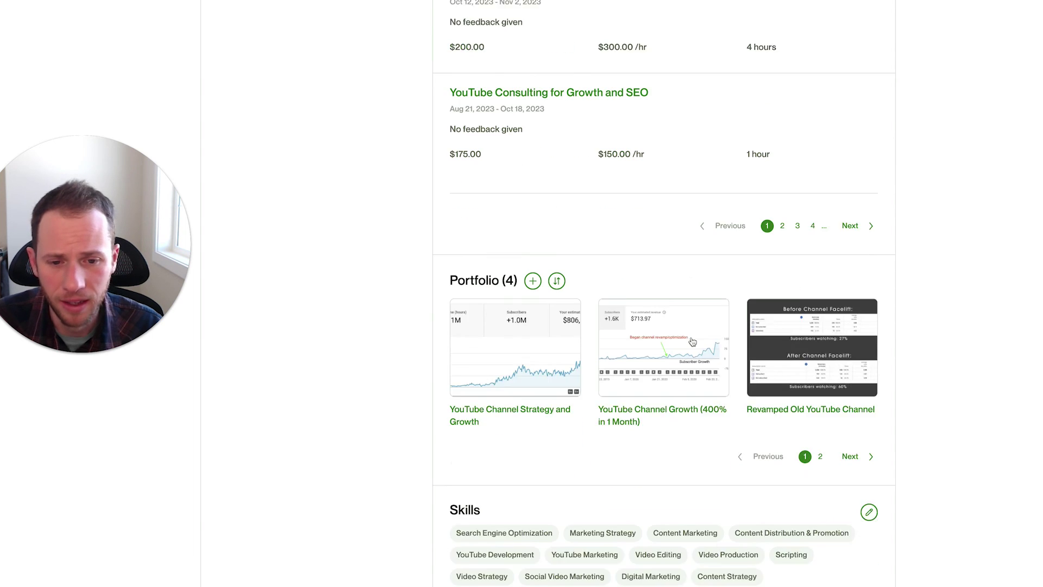
{"action": "scroll", "coordinate": [690, 340], "scroll_direction": "up", "scroll_amount": 20}
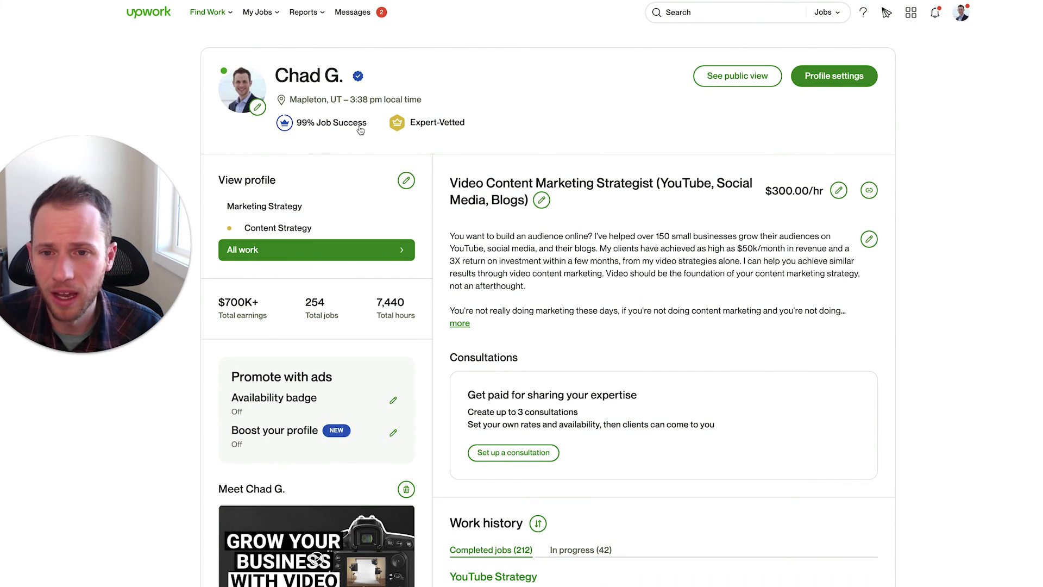
{"action": "mouse_move", "coordinate": [367, 126]}
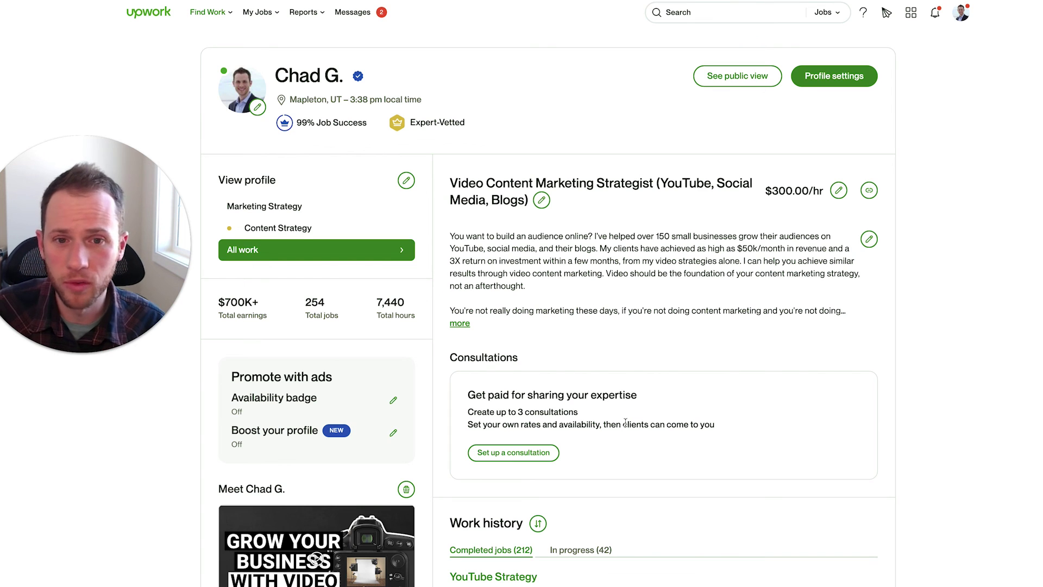
{"action": "scroll", "coordinate": [625, 413], "scroll_direction": "down", "scroll_amount": 3}
{"action": "scroll", "coordinate": [628, 414], "scroll_direction": "up", "scroll_amount": 3}
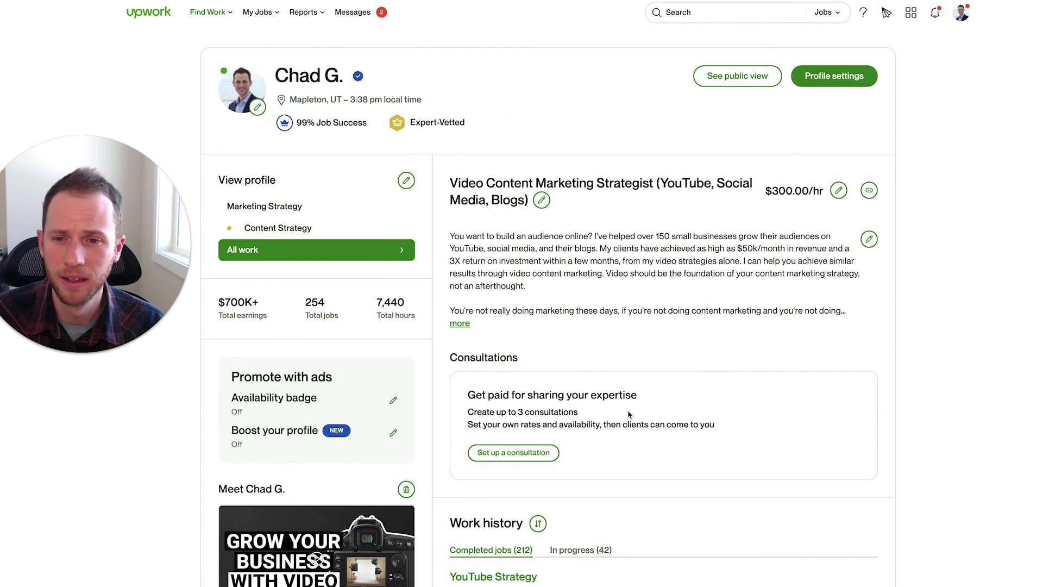
{"action": "left_click_drag", "start_coordinate": [368, 129], "coordinate": [343, 130]}
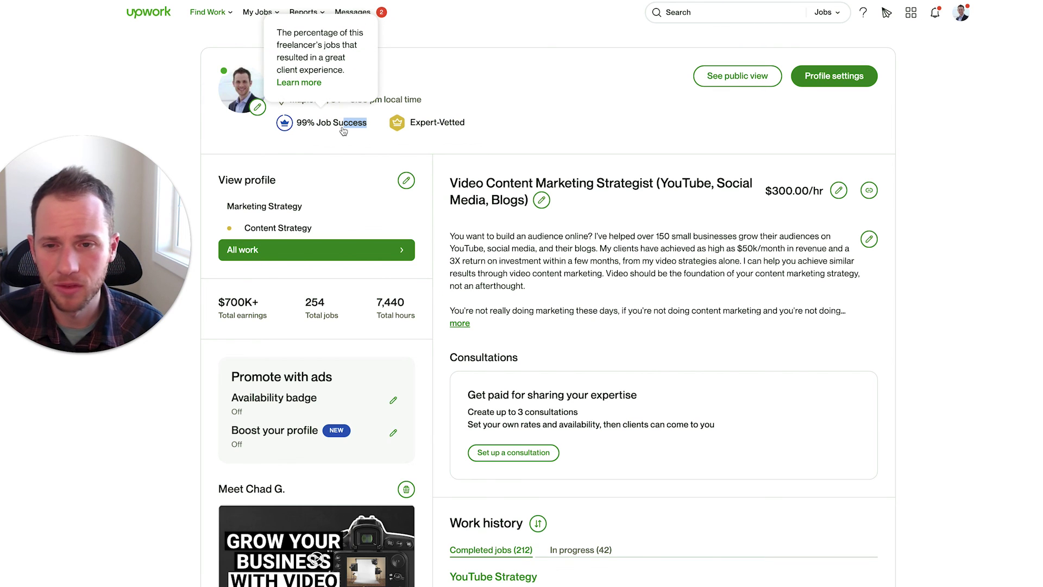
{"action": "left_click", "coordinate": [470, 236]}
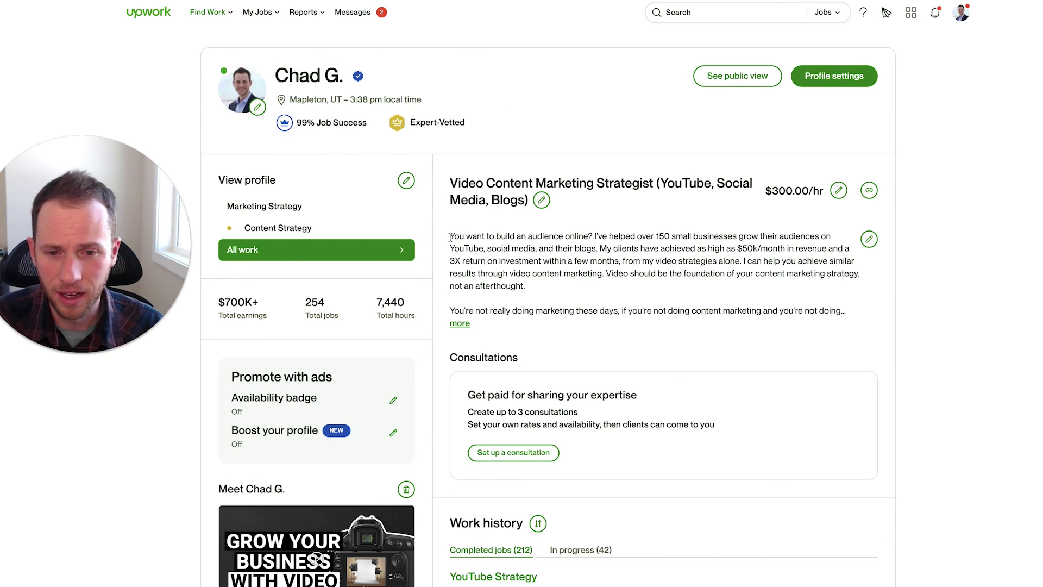